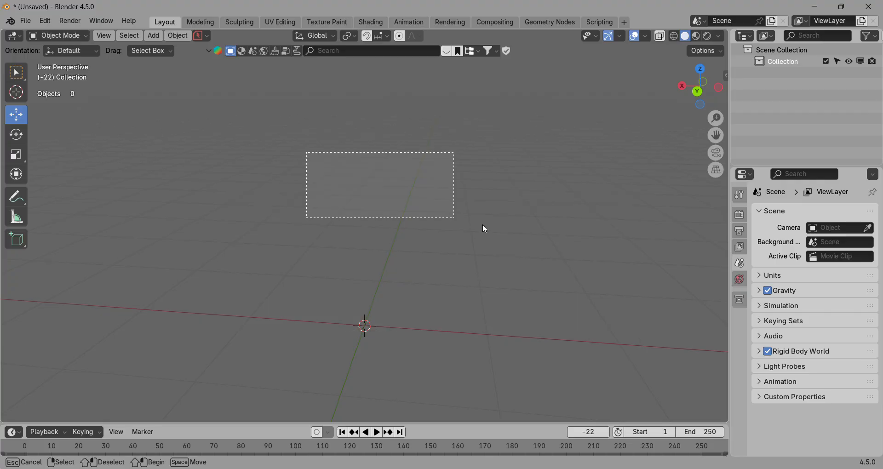
left_click_drag(240, 242, 425, 312)
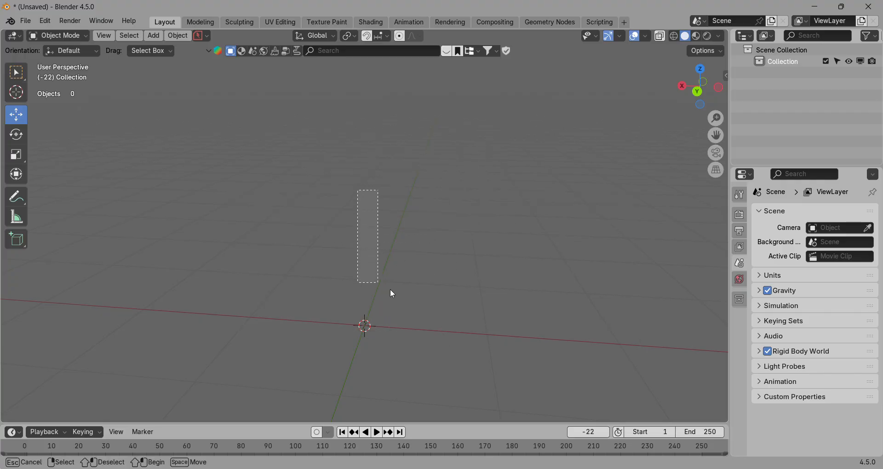
left_click_drag(390, 289, 390, 290)
left_click_drag(264, 156, 522, 342)
mouse_move(285, 195)
left_mouse_down()
mouse_move(412, 275)
mouse_move(440, 253)
left_mouse_up()
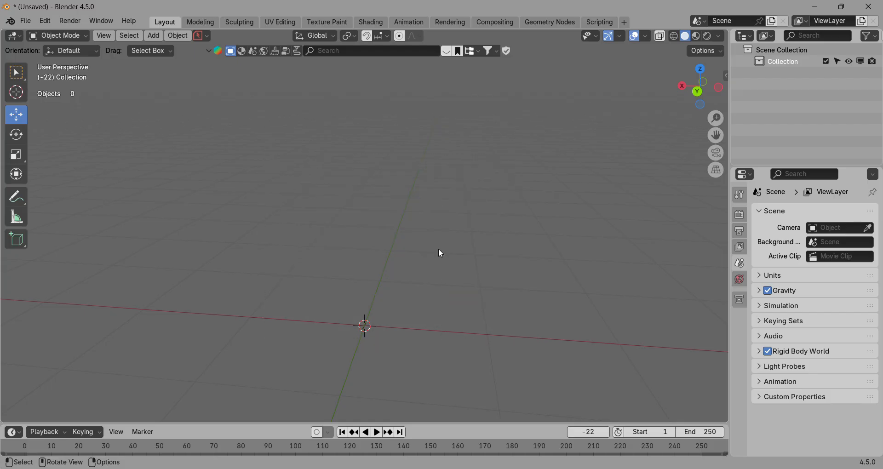
left_click_drag(170, 128, 605, 356)
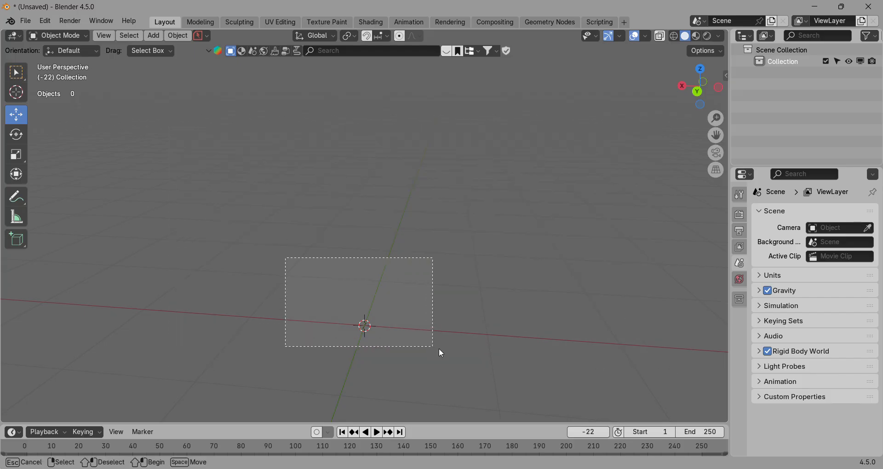
left_click_drag(439, 350, 439, 349)
left_click_drag(224, 213, 597, 414)
left_click_drag(263, 189, 453, 301)
left_click_drag(233, 144, 547, 324)
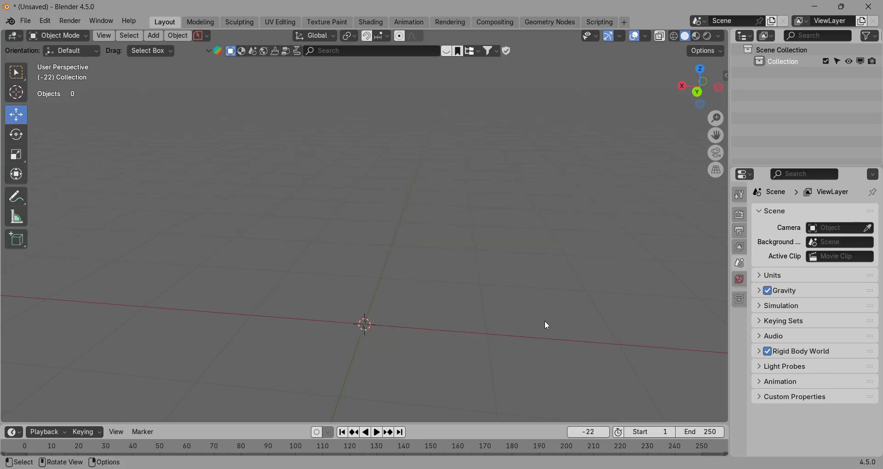
middle_click_drag(547, 325, 98, 59)
middle_click_drag(569, 364, 140, 72)
left_click_drag(139, 71, 510, 303)
middle_click_drag(511, 303, 880, 268)
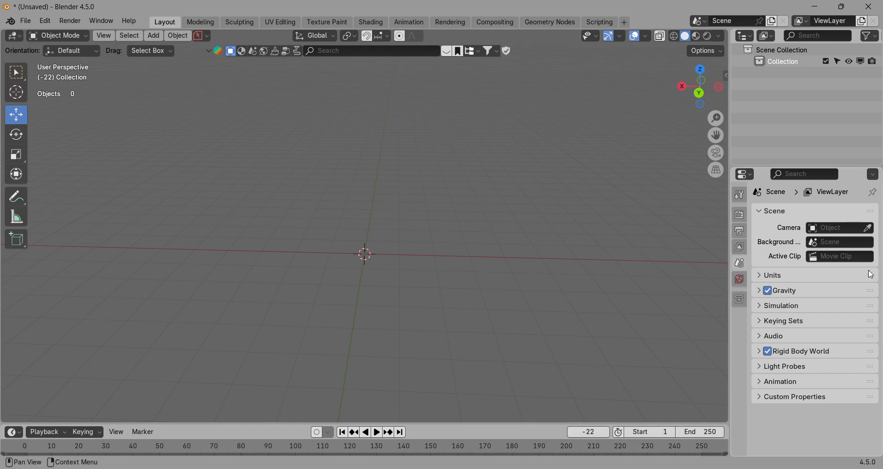
- Add a mesh cylinder with 32 vertices, 1 m radius and 2 m depth at the world origin
left_click(155, 37)
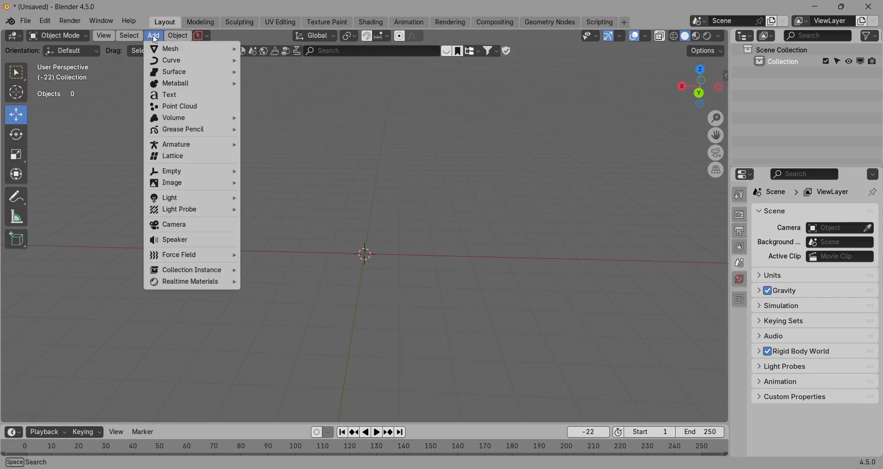
mouse_move(161, 51)
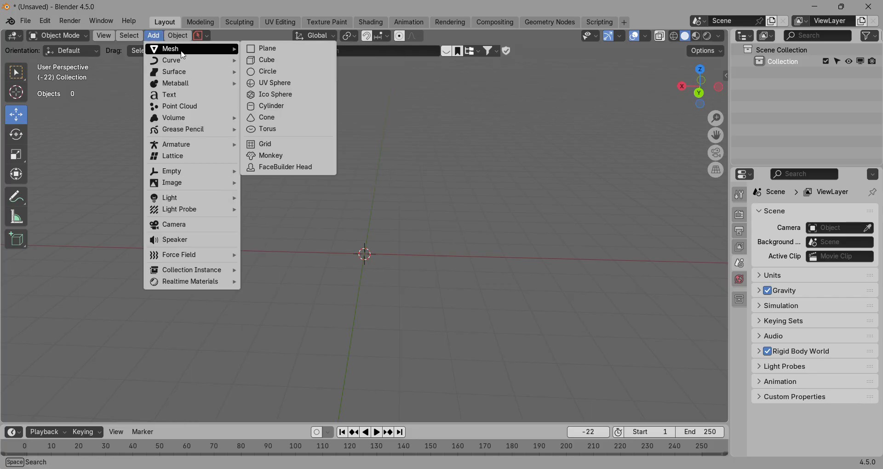
left_click(289, 106)
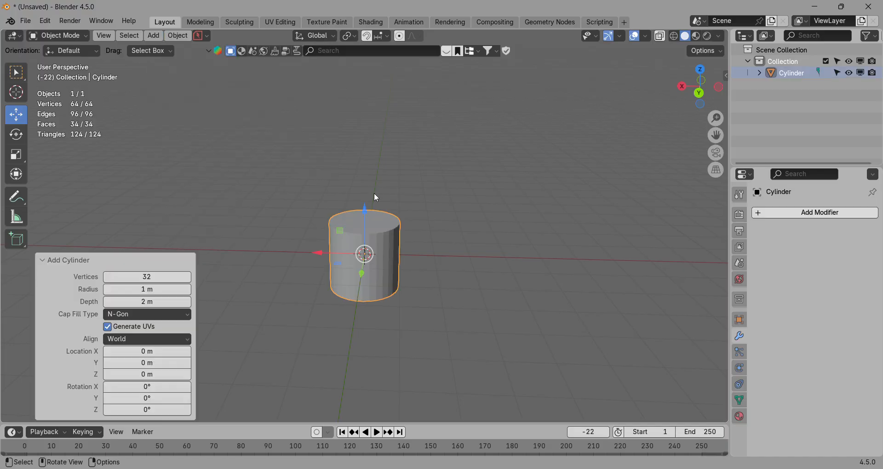
scroll(376, 201, "up", 4)
- Enter Edit Mode on the cylinder and select its top cap face
left_click(69, 37)
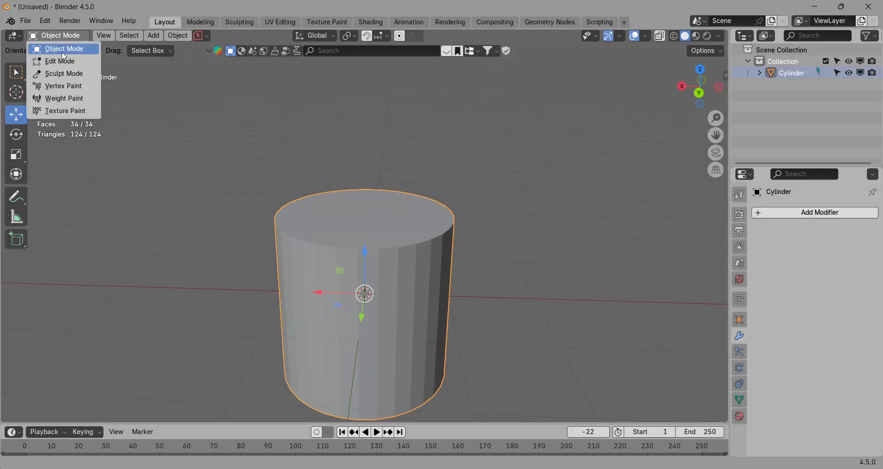
left_click(55, 59)
scroll(234, 90, "up", 2)
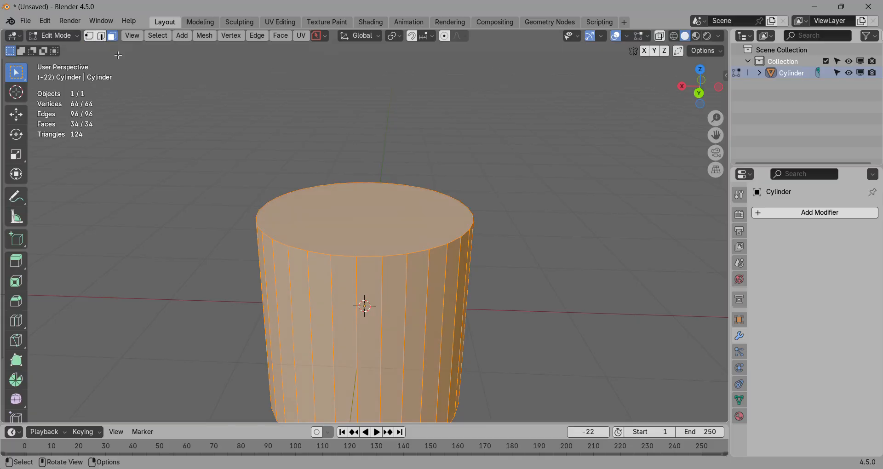
left_click(334, 221)
key("x")
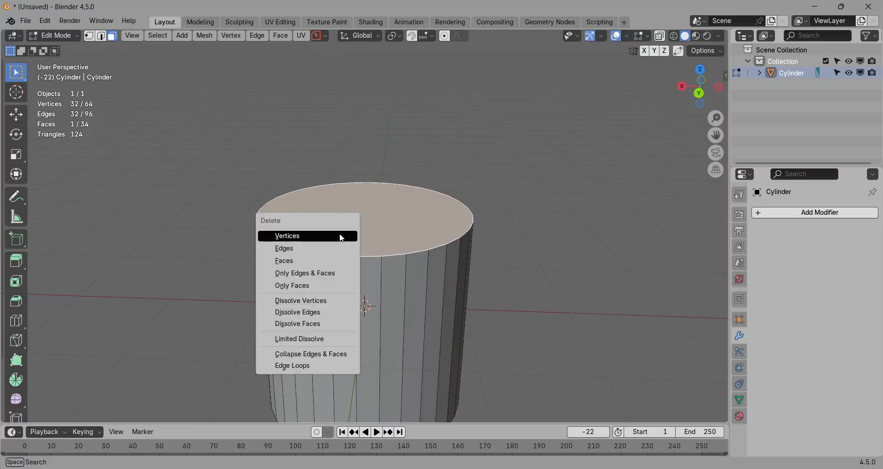
left_click(342, 237)
key("ctrl+z")
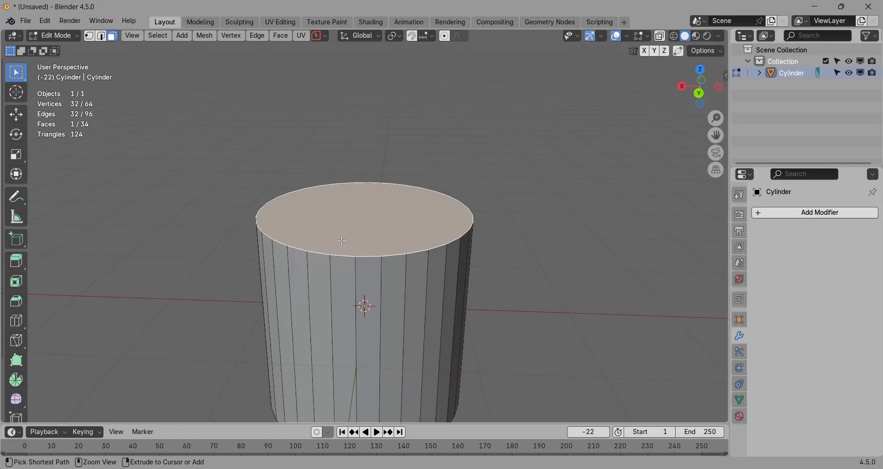
- Delete the cylinder's top face to leave an open container, and return to Object Mode
right_click(357, 203)
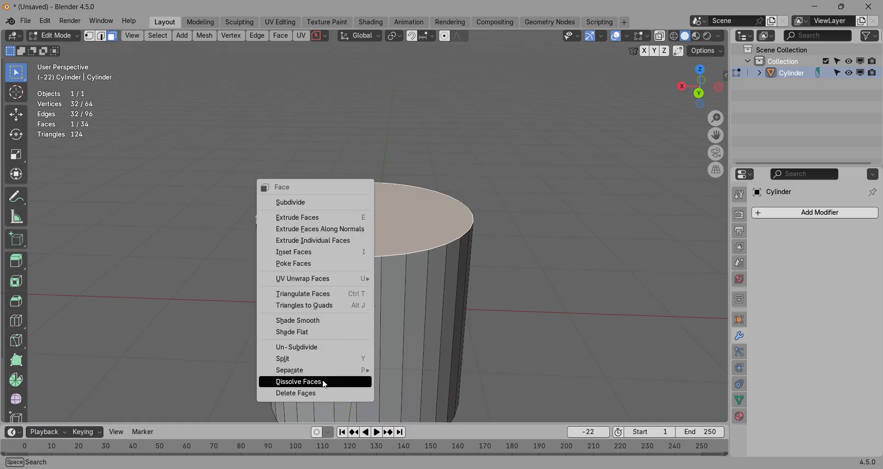
left_click(319, 392)
scroll(324, 207, "up", 4)
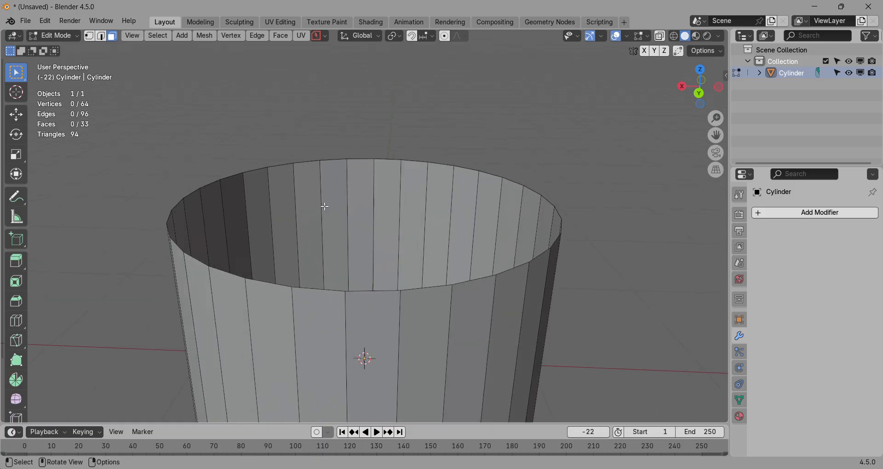
left_click(71, 41)
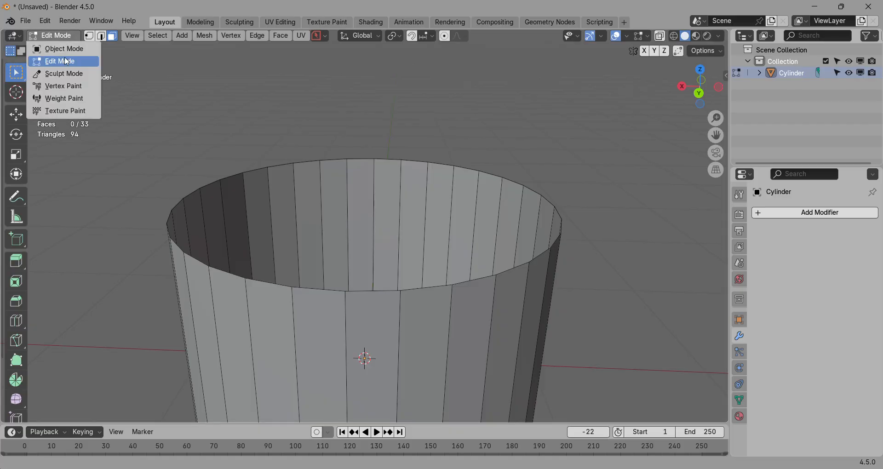
left_click(73, 49)
- Apply smooth shading to the open cylinder
middle_click_drag(437, 211, 523, 191)
right_click(474, 238)
left_click(473, 234)
scroll(523, 191, "down", 2)
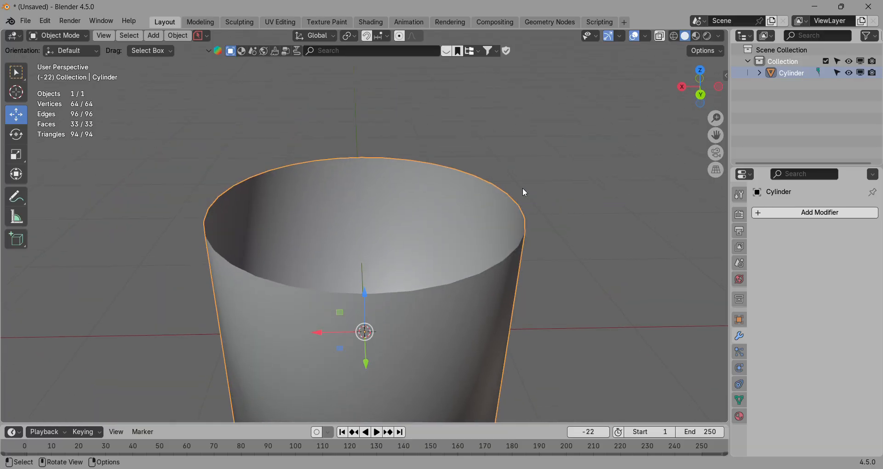
- Move the cylinder up about 0.51 m along the Z axis
left_click_drag(514, 193, 366, 207)
middle_click_drag(506, 202, 500, 233)
left_click(493, 254)
scroll(499, 232, "down", 3)
left_click_drag(493, 197, 338, 307)
left_click_drag(361, 214, 362, 187)
scroll(427, 196, "down", 2)
scroll(428, 196, "down", 2)
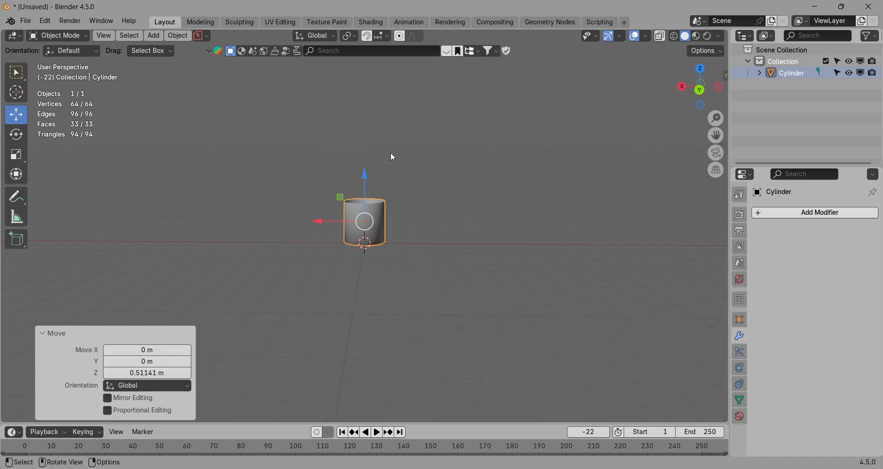
- Add a UV sphere with 1 m radius and raise it about 3.08 m along Z, above the cylinder
left_click(156, 36)
mouse_move(209, 46)
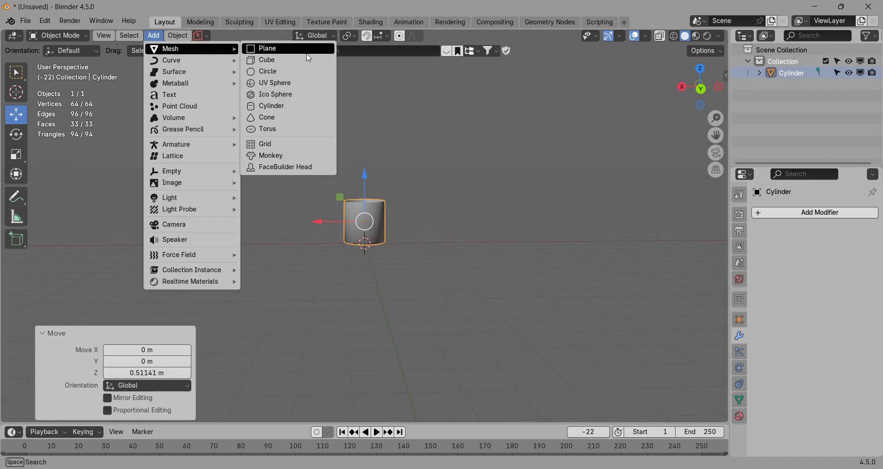
left_click(297, 84)
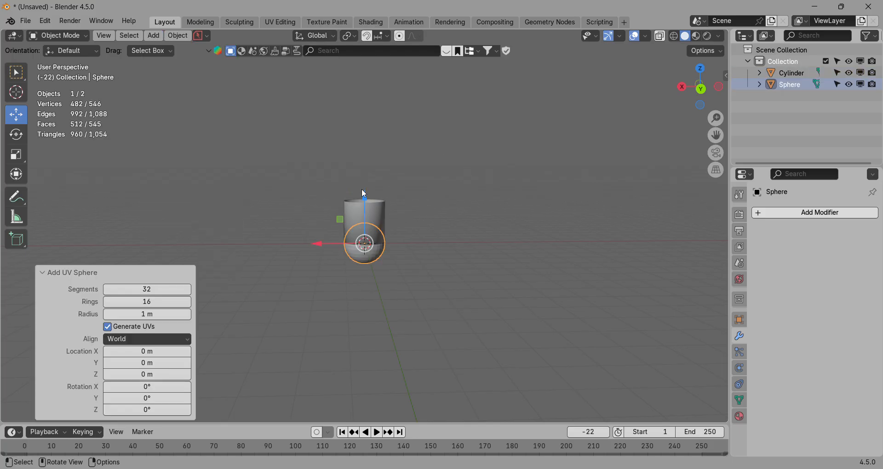
left_click_drag(364, 193, 364, 129)
scroll(453, 175, "up", 2)
- Scale the sphere down uniformly to roughly half the cylinder's width
key("s")
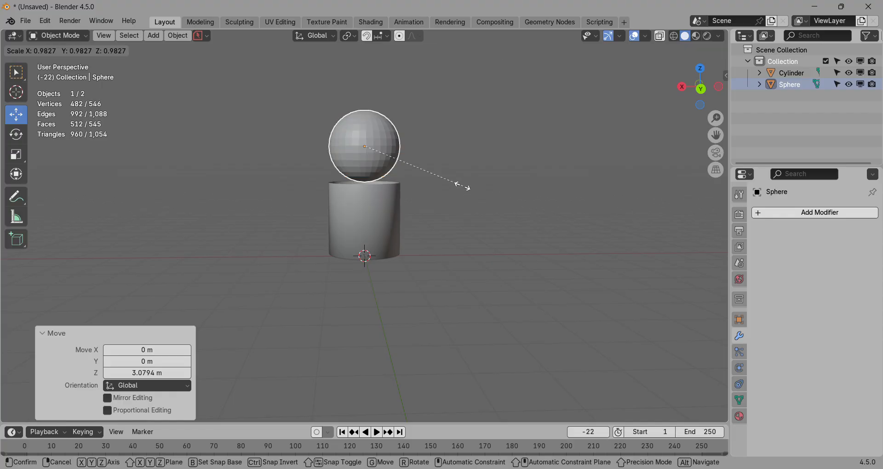
left_click(410, 164)
scroll(434, 165, "up", 2)
middle_click_drag(434, 165, 386, 98)
- Raise the sphere along Z by about 0.35 m and a further 1.25 m, well clear of the cylinder
left_click_drag(364, 78, 363, 60)
scroll(423, 143, "down", 5)
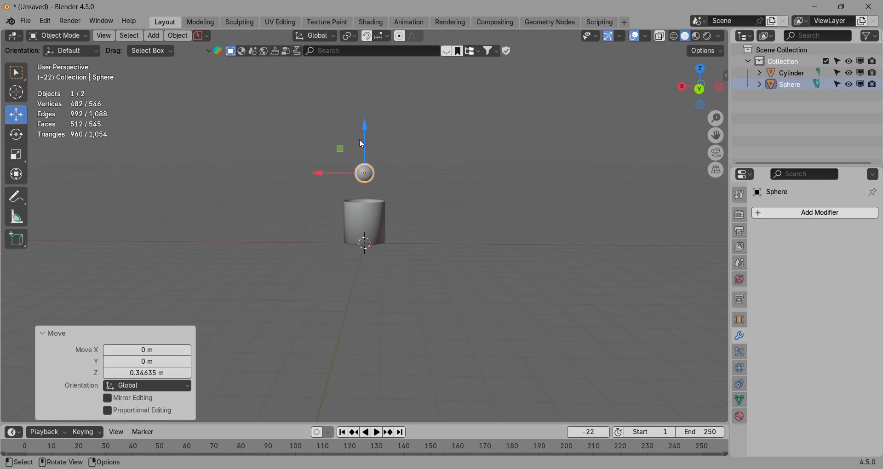
left_click_drag(363, 140, 364, 113)
scroll(377, 138, "up", 2)
middle_click_drag(381, 140, 472, 165)
scroll(447, 161, "down", 1)
scroll(473, 165, "up", 1)
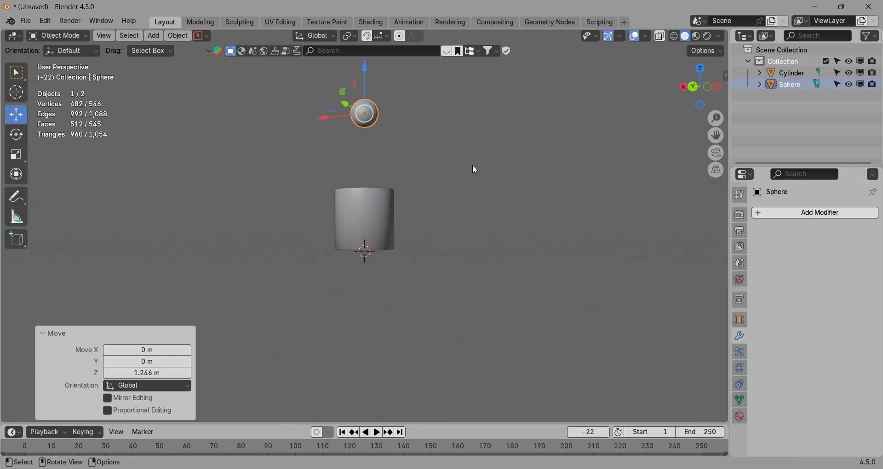
- Lower the sphere about 4.28 m along Z into the cylinder and check its fit from above
left_click_drag(729, 146, 528, 245)
left_click_drag(426, 159, 426, 159)
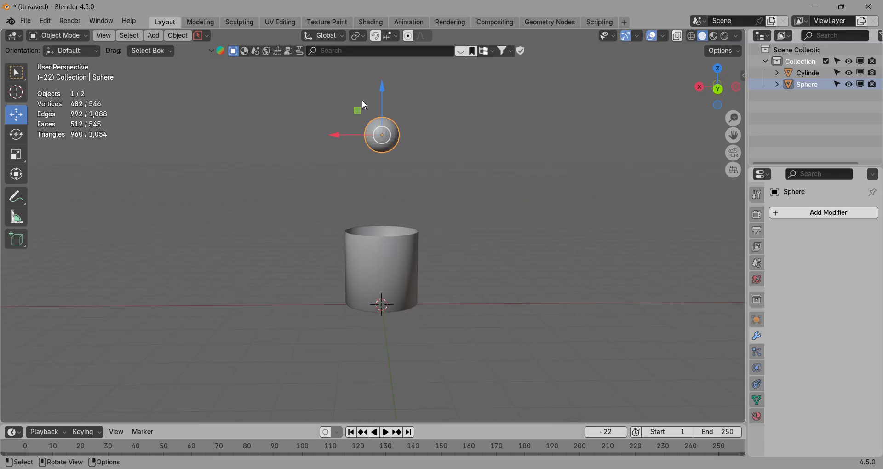
left_click_drag(346, 253, 519, 313)
left_click(384, 131)
left_click_drag(383, 109, 394, 266)
middle_click_drag(390, 261, 405, 268)
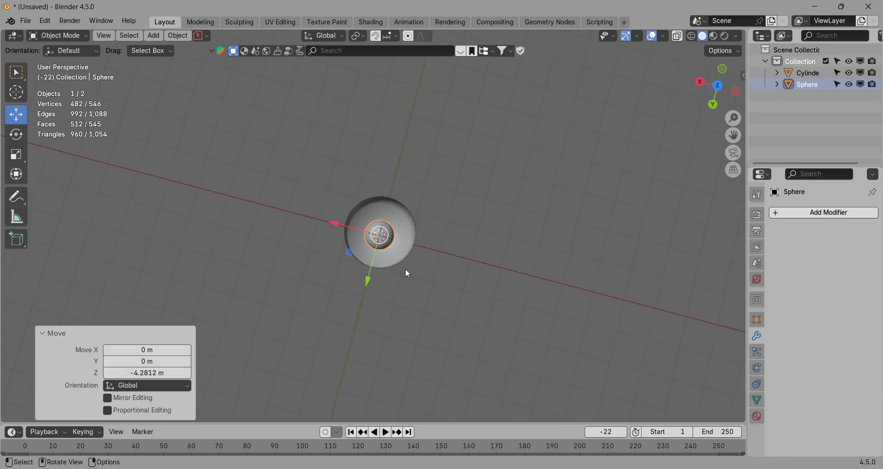
scroll(404, 269, "up", 5)
middle_click_drag(420, 208, 389, 299)
- Raise the sphere about 3.62 m along Z, back above the open cylinder
left_click_drag(390, 300, 413, 89)
middle_click_drag(432, 104, 437, 180)
scroll(437, 181, "down", 2)
scroll(439, 184, "down", 2)
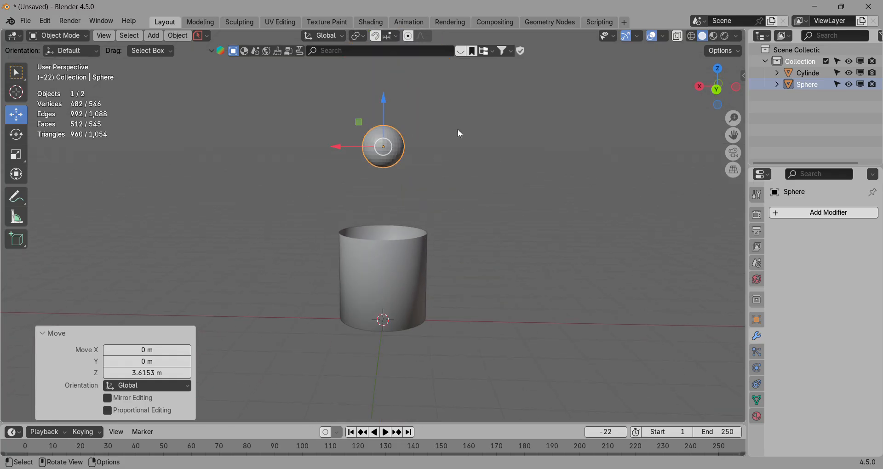
left_click_drag(462, 110, 324, 317)
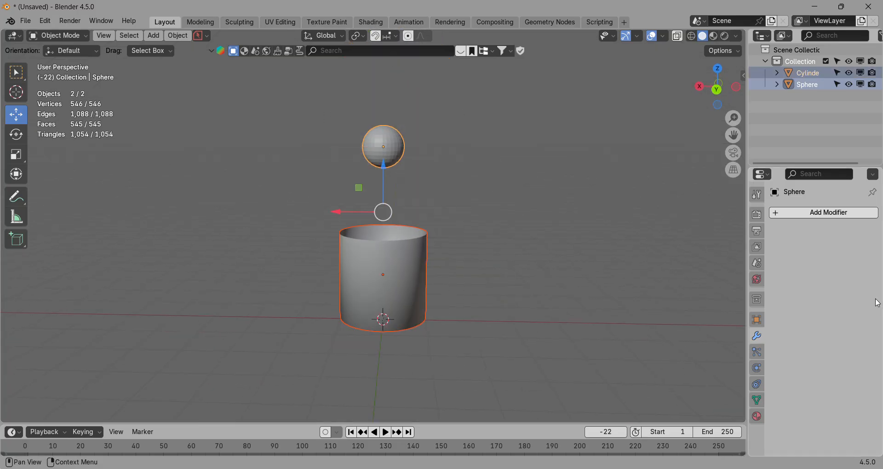
left_click(758, 353)
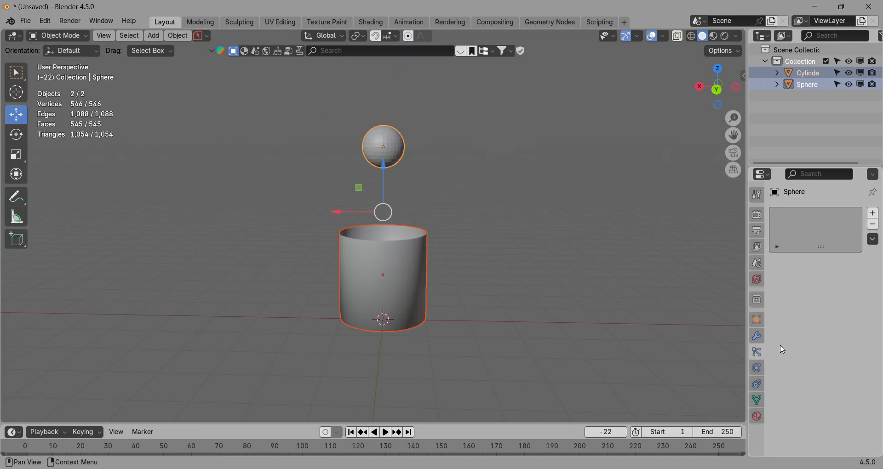
left_click(873, 213)
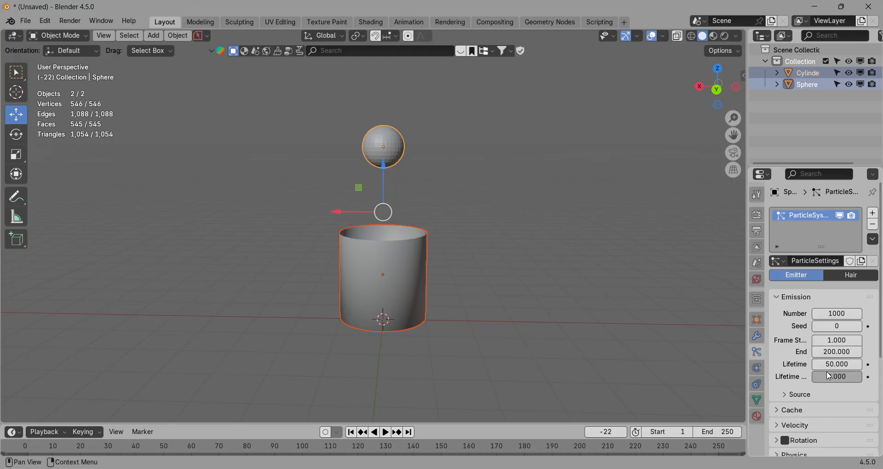
left_click(873, 225)
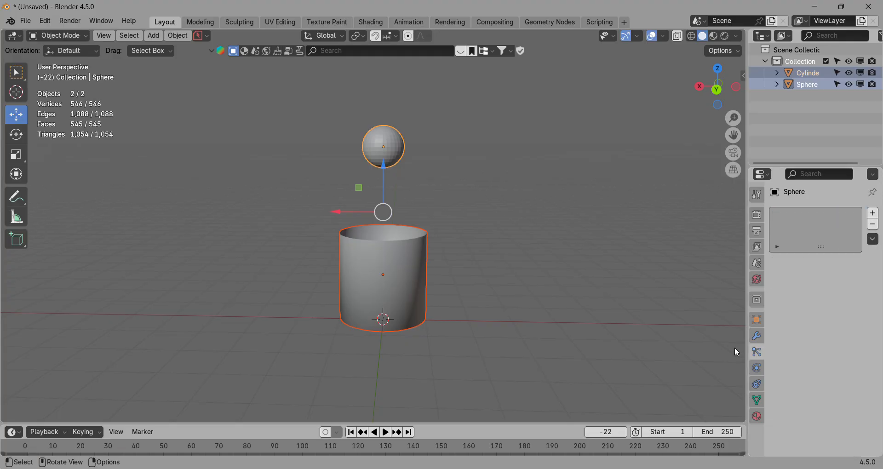
- Select only the cylinder and add it to the simulation as a passive rigid body
left_click(756, 368)
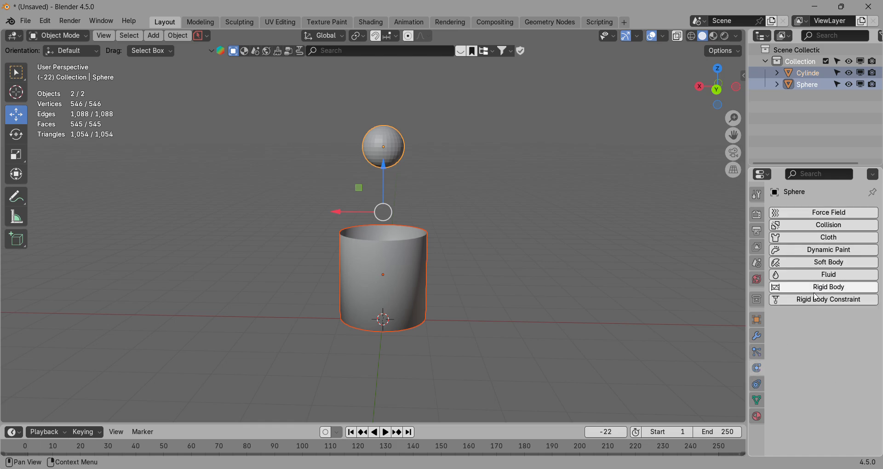
left_click(619, 212)
left_click(179, 36)
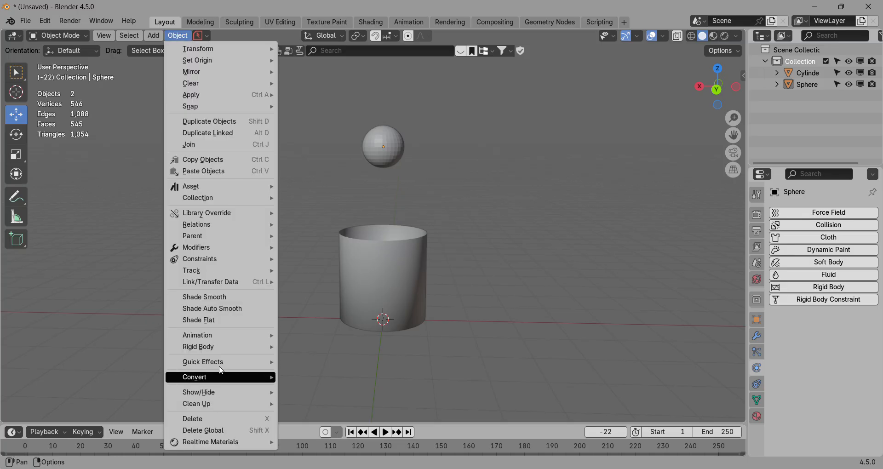
left_click_drag(478, 246, 299, 418)
left_click(178, 35)
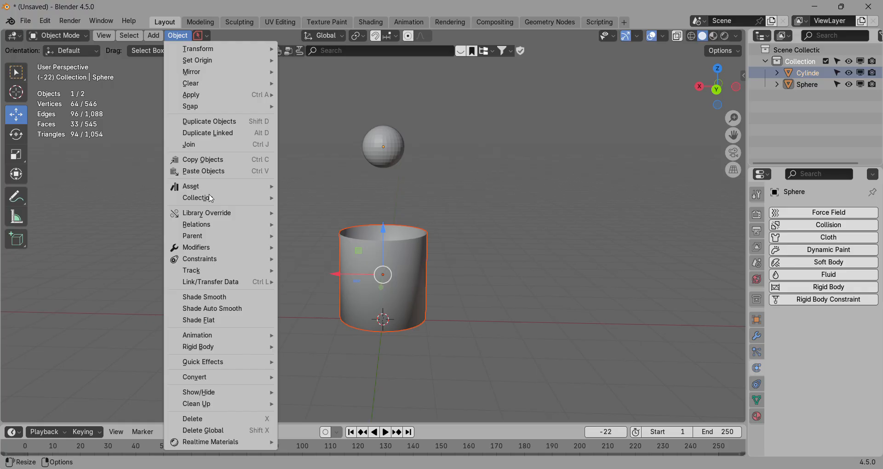
mouse_move(209, 354)
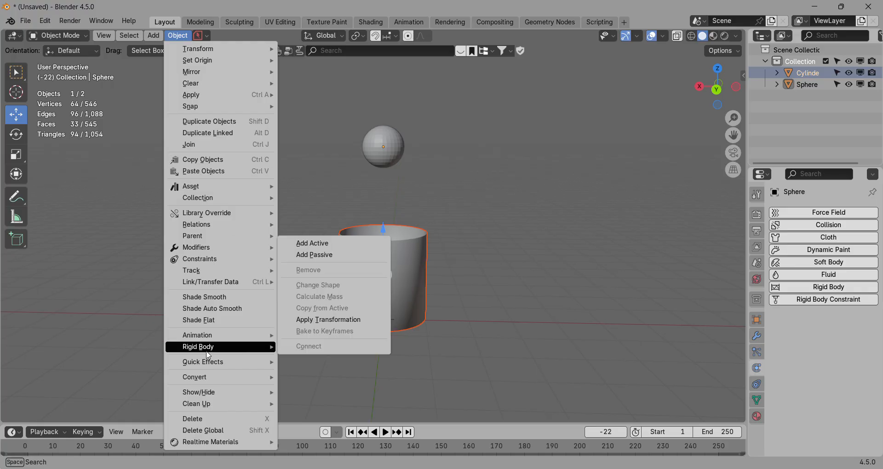
left_click(308, 255)
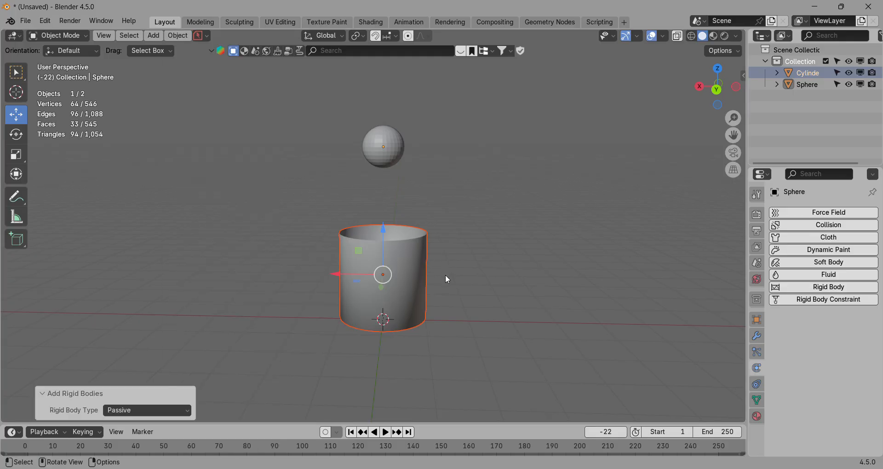
- Select only the sphere and add it to the simulation as an active rigid body
left_click_drag(317, 167, 490, 82)
left_click(178, 35)
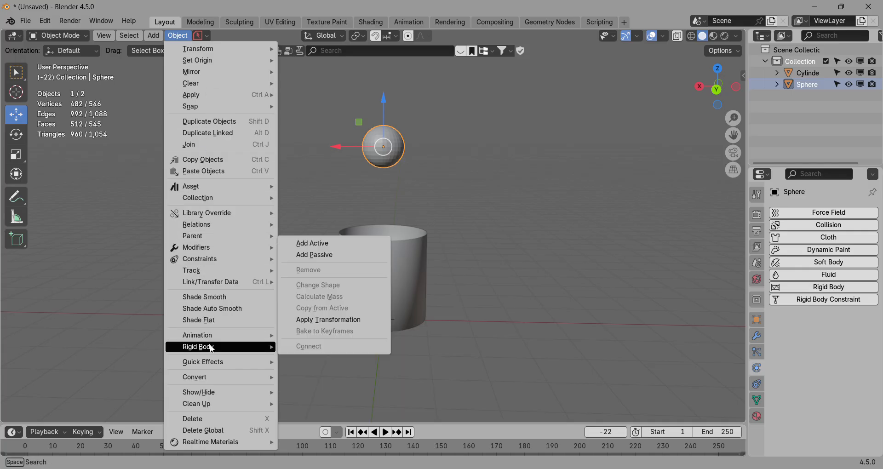
left_click(317, 243)
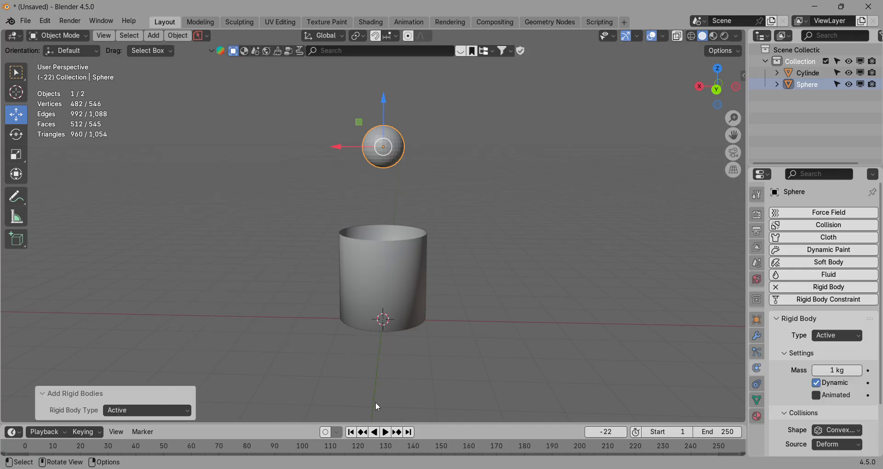
- Play the simulation to watch the sphere drop toward the cylinder, stop it and rewind to frame -39
left_click(386, 432)
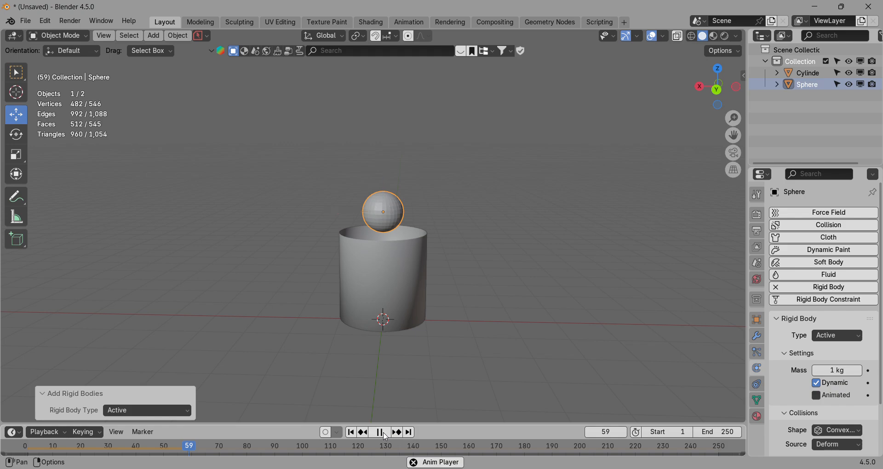
middle_click_drag(475, 292, 405, 296)
left_click(404, 305)
left_click(379, 432)
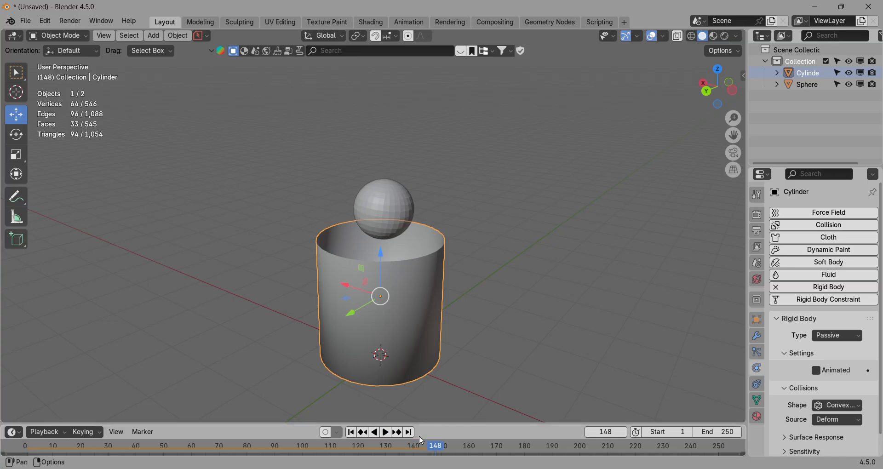
left_click_drag(414, 445, 331, 442)
- Scale the cylinder up uniformly by a factor of about 6.28
left_click_drag(227, 405, 680, 322)
middle_click_drag(456, 246, 486, 276)
scroll(486, 276, "up", 2)
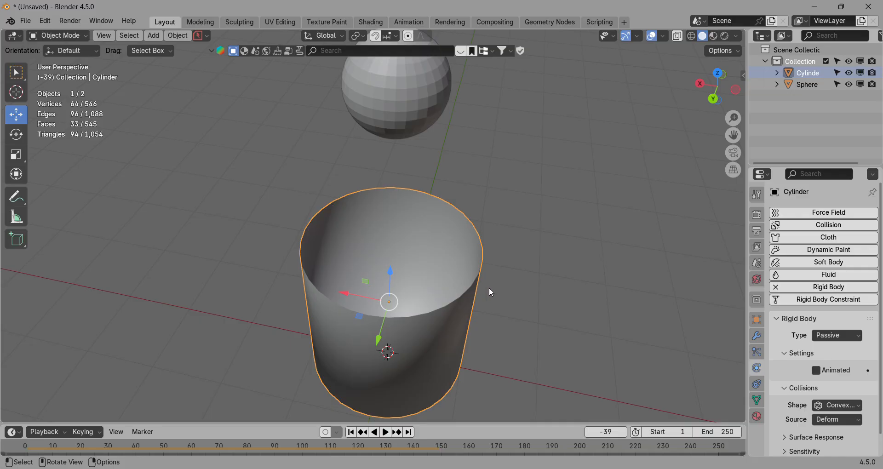
key("s")
left_click(276, 341)
scroll(441, 271, "down", 8)
scroll(396, 219, "up", 2)
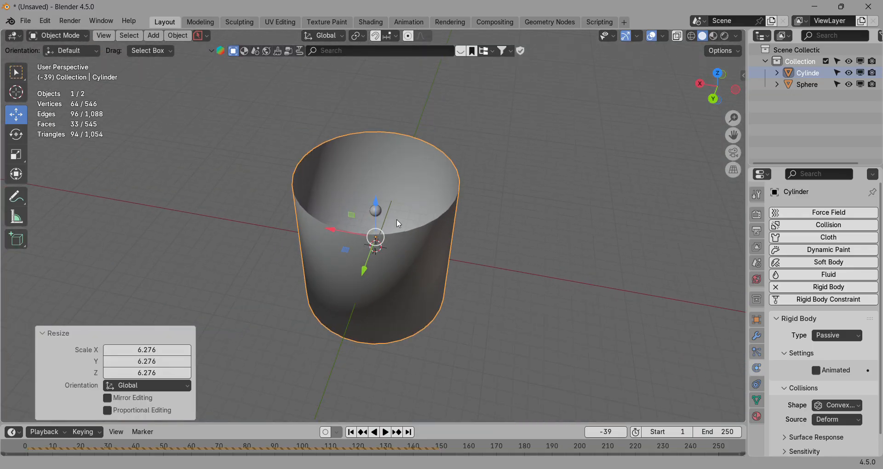
- Move the sphere about 2.10 m in X, -5.33 m in Y and 6.14 m in Z, out above the enlarged cylinder
left_click(374, 210)
key("g")
left_click(362, 105)
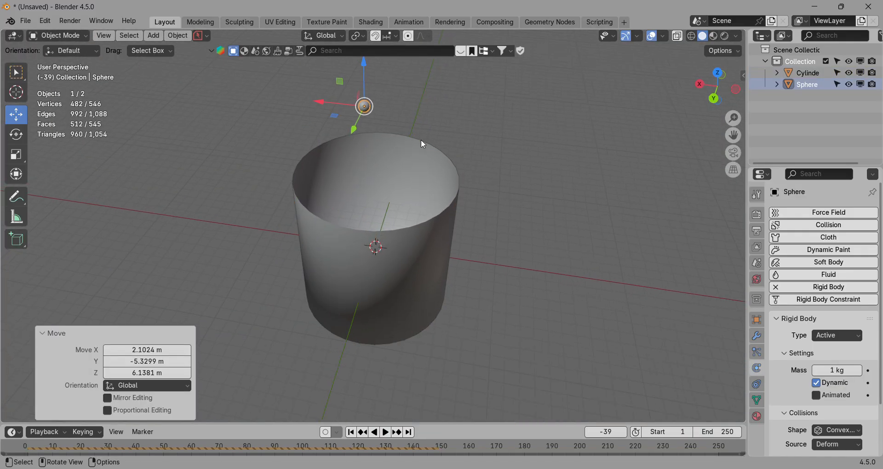
- Play the simulation with the enlarged cylinder, watch the sphere at the rim up close and stop playback
middle_click_drag(421, 139, 410, 148)
key("space")
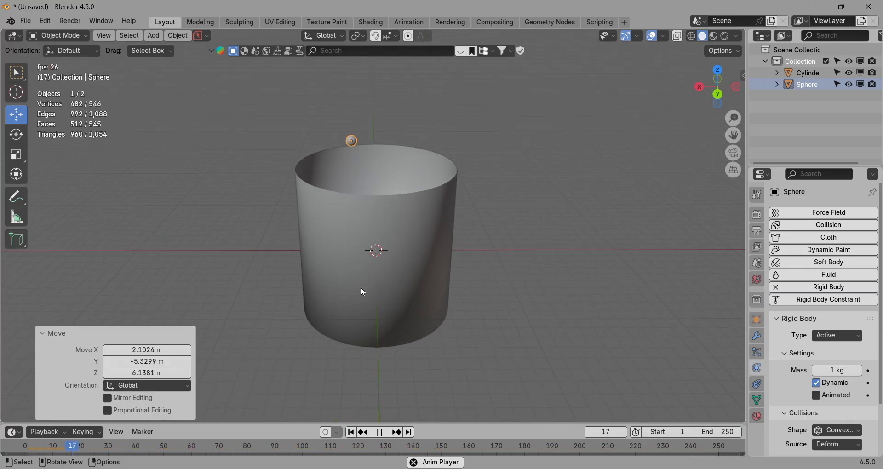
scroll(434, 235, "up", 1)
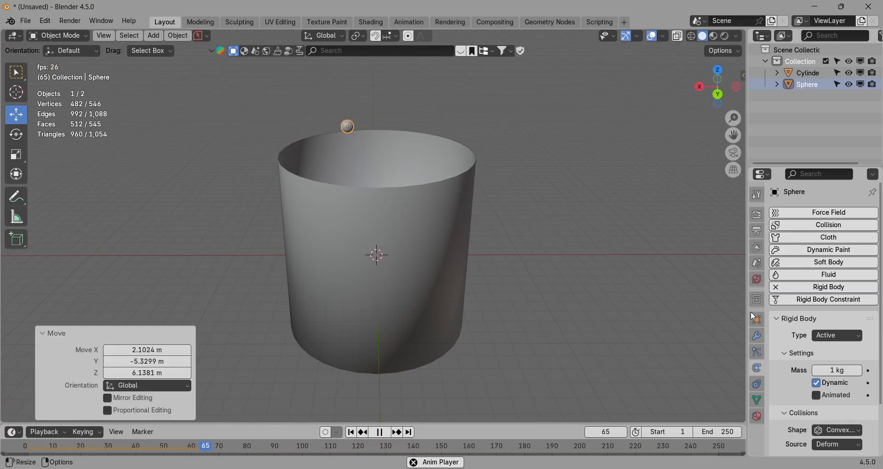
scroll(581, 246, "up", 2)
key("space")
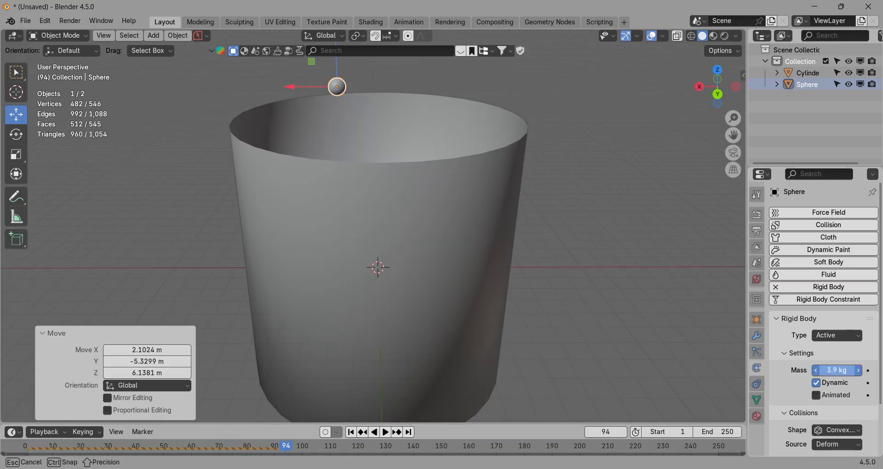
- Set the sphere's rigid body mass to 4.5 kg and replay the simulation
left_click_drag(836, 370, 842, 370)
key("space")
key("space")
key("space")
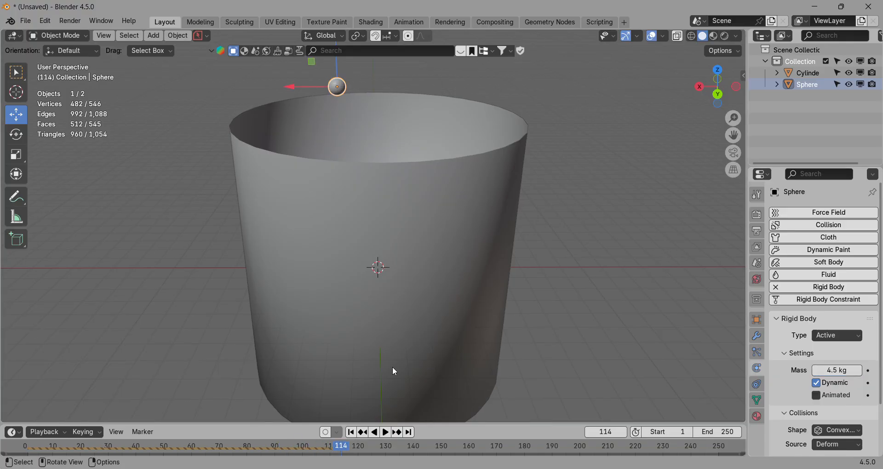
left_click(374, 435)
left_click_drag(377, 456, 376, 466)
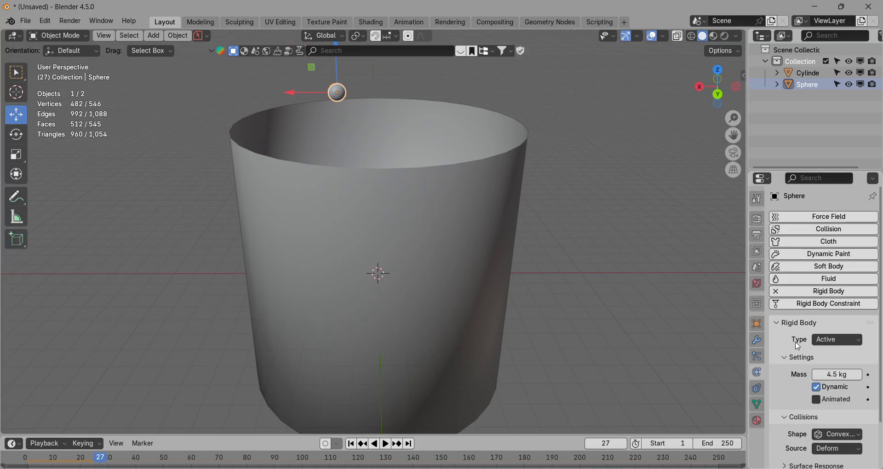
- Review the sphere's rigid body collision settings, select the cylinder and play a few frames of the simulation
scroll(664, 285, "down", 4)
scroll(840, 411, "down", 3)
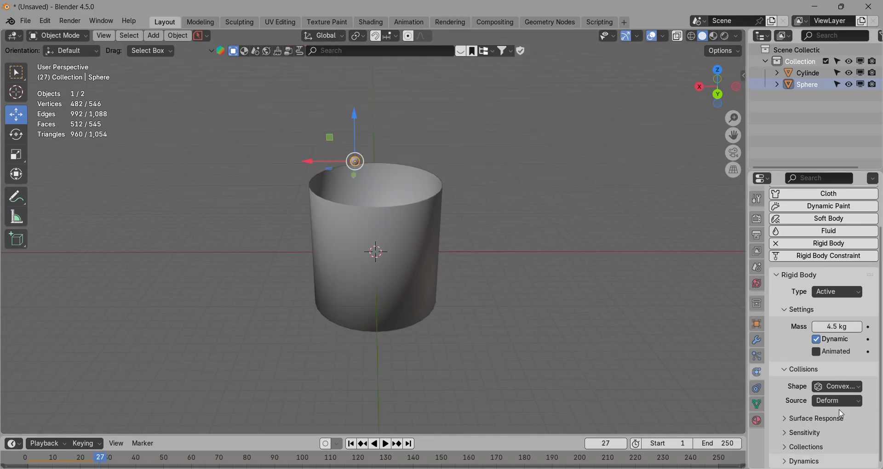
scroll(833, 419, "up", 3)
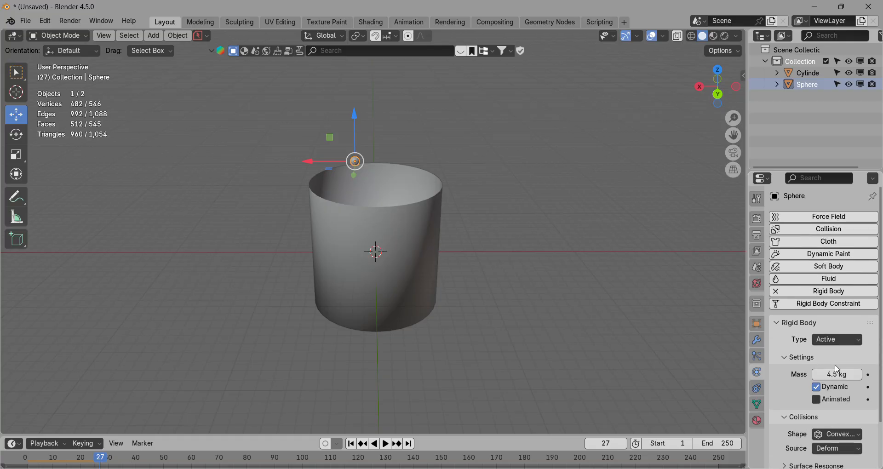
left_click_drag(508, 158, 403, 257)
middle_click_drag(407, 269, 408, 265)
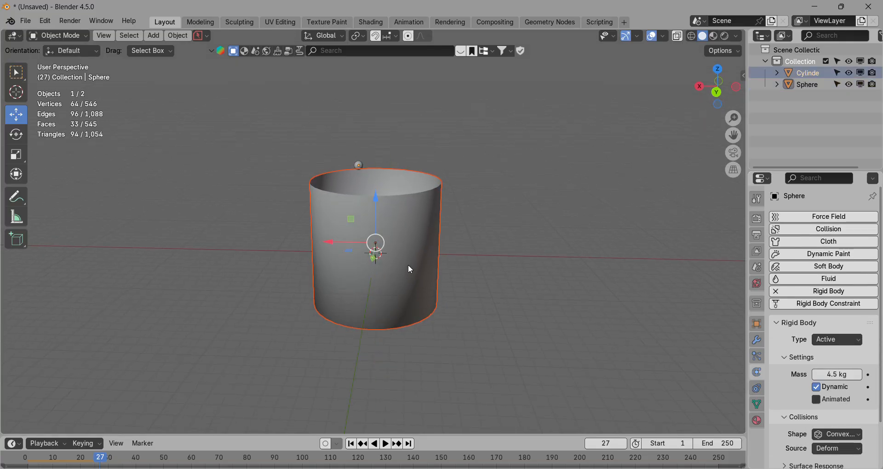
key("space")
key("space")
- Select only the sphere and raise it about 0.55 m along Z above the cylinder's rim
left_click_drag(299, 98, 501, 330)
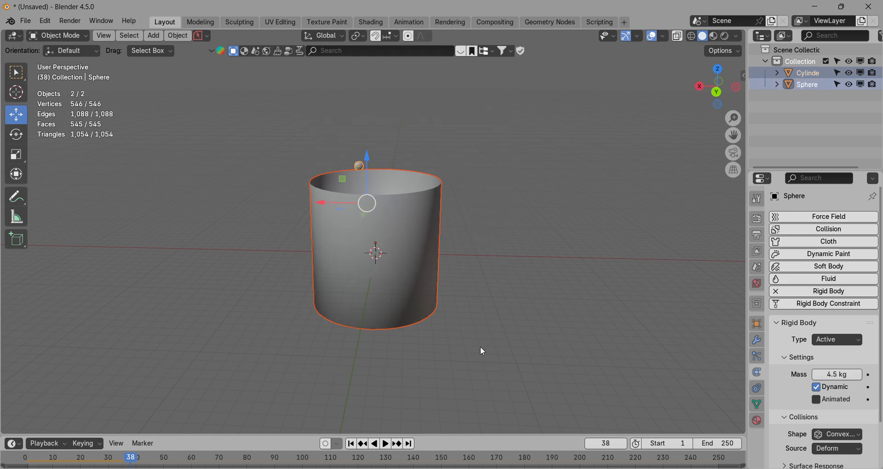
scroll(480, 346, "up", 3)
left_click(343, 117)
left_click(351, 125)
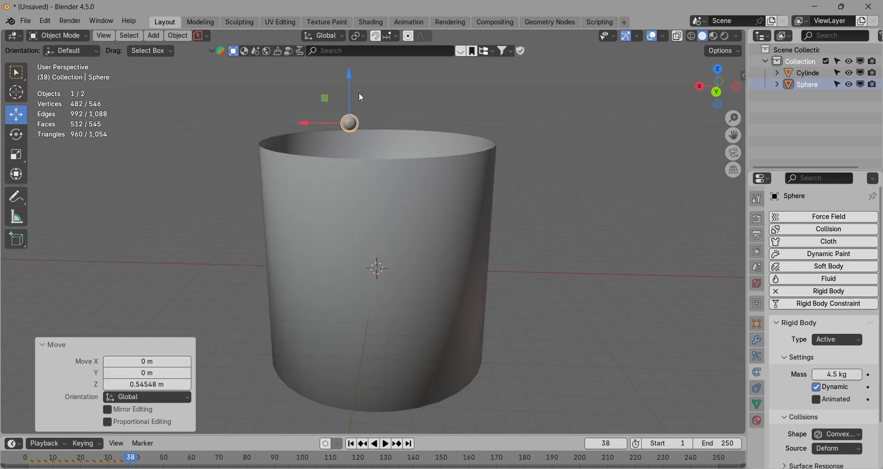
- Select both the sphere and the cylinder and delete them from the scene
left_click_drag(474, 100, 260, 416)
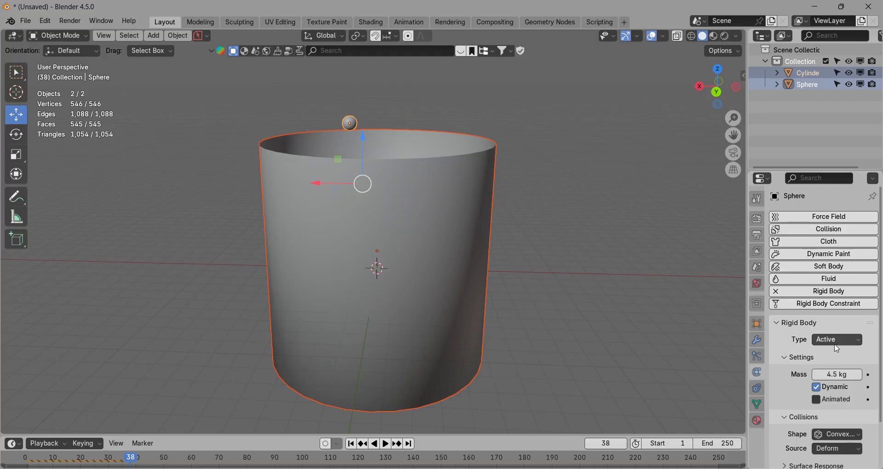
scroll(754, 399, "down", 3)
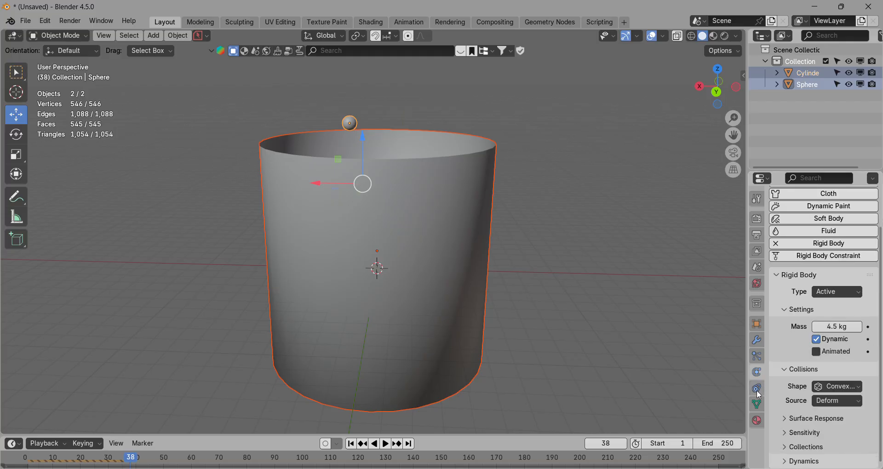
scroll(847, 311, "up", 3)
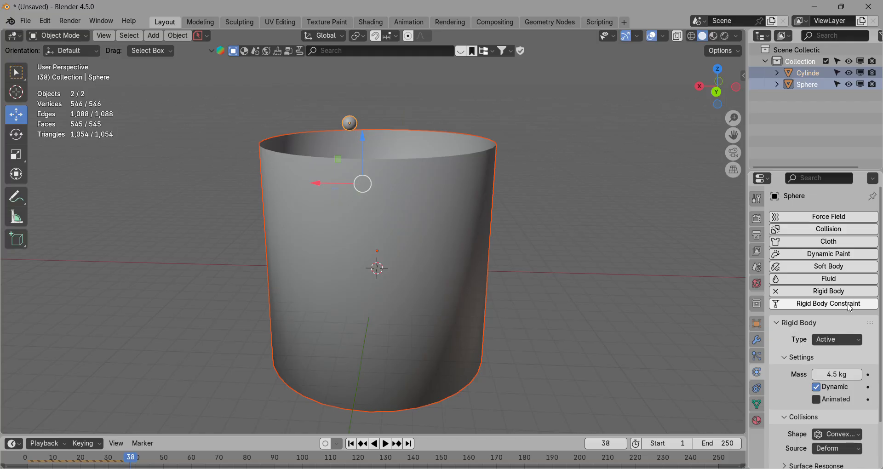
scroll(881, 354, "down", 3)
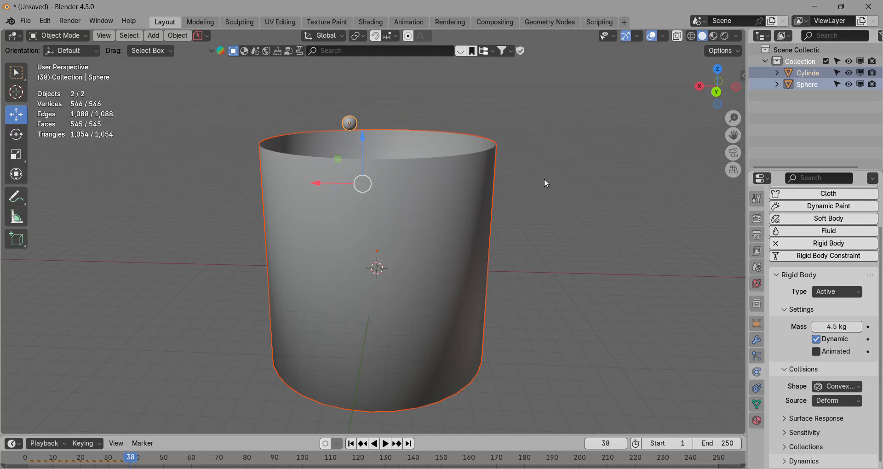
key("Delete")
- Add a mesh plane at the origin and scale it up uniformly by about 7.6 as a floor
left_click(156, 36)
mouse_move(159, 52)
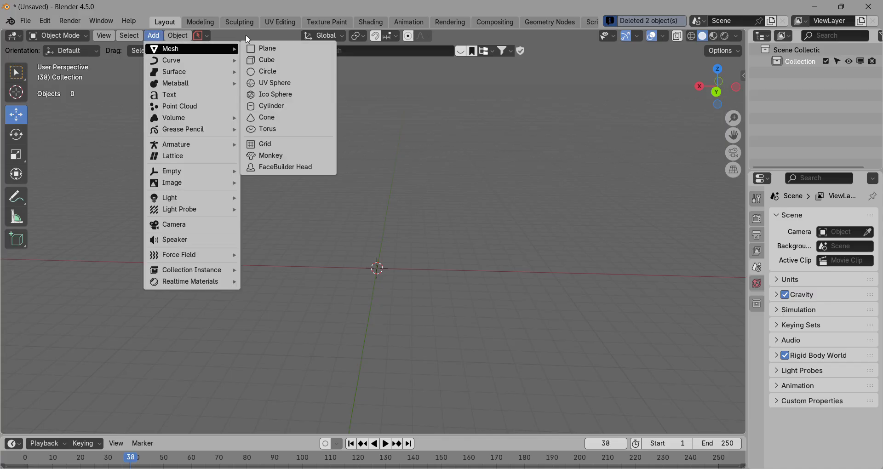
left_click(272, 50)
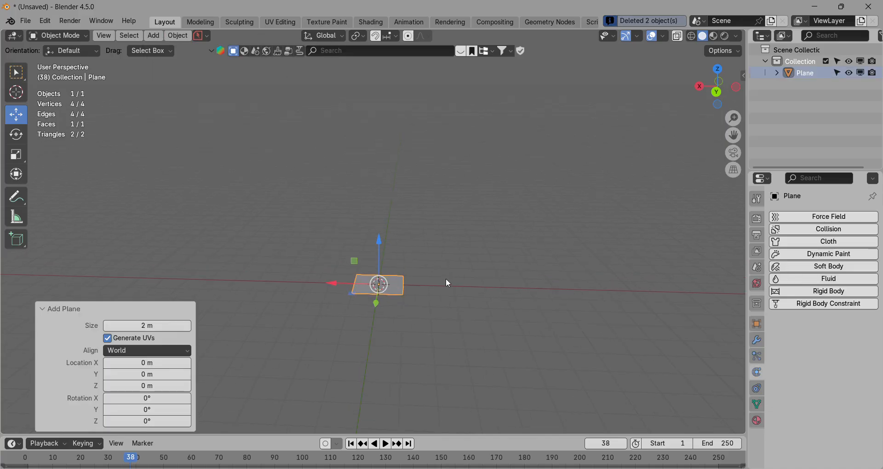
key("s")
left_click(10, 239)
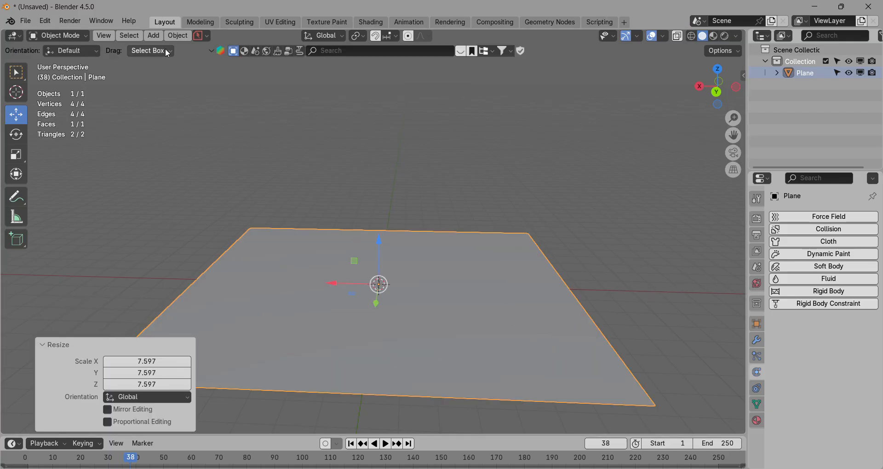
- Add a monkey mesh, raise it about 4.76 m along Z above the plane and deselect it
left_click(154, 35)
mouse_move(183, 49)
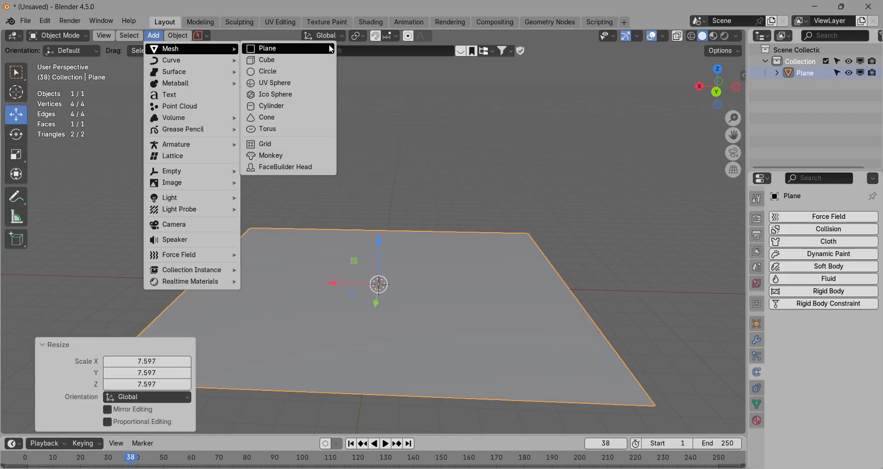
left_click(301, 155)
left_click_drag(379, 239, 379, 122)
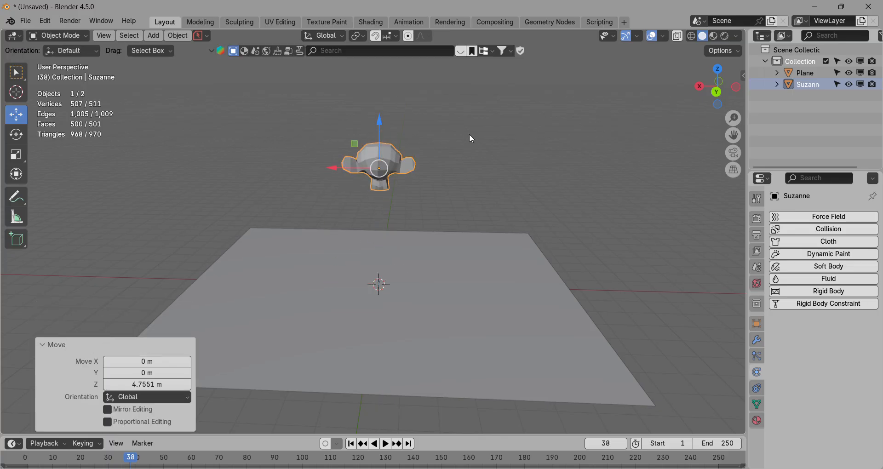
left_click(469, 134)
- Select the plane and add it to the simulation as an active rigid body
middle_click_drag(451, 183, 366, 337)
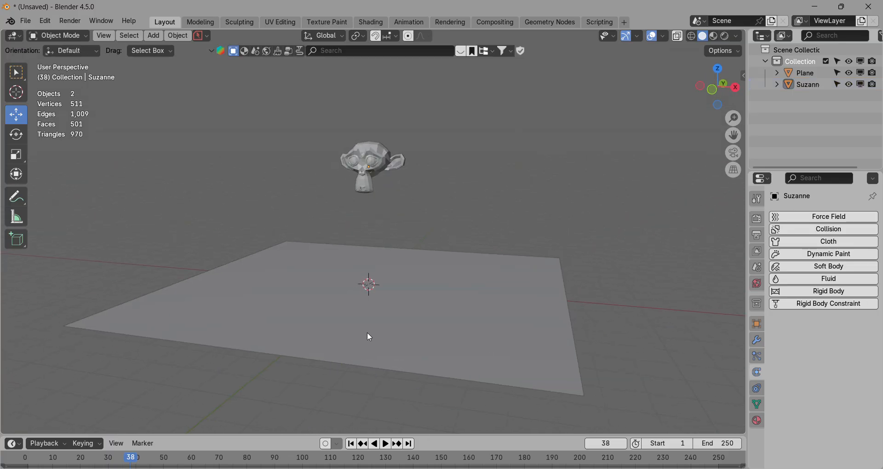
left_click(366, 337)
left_click(179, 37)
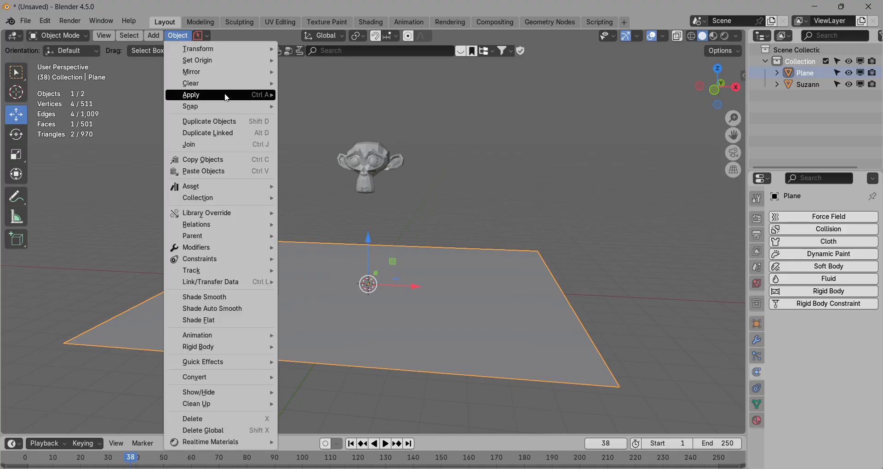
mouse_move(223, 347)
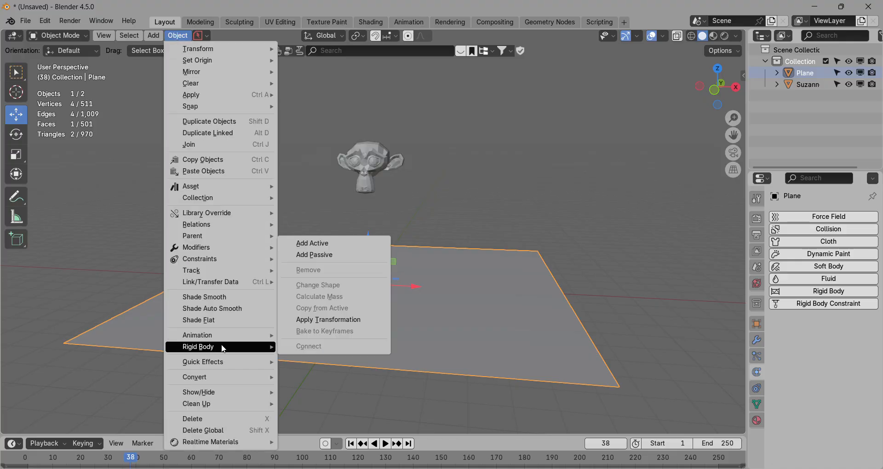
left_click(313, 243)
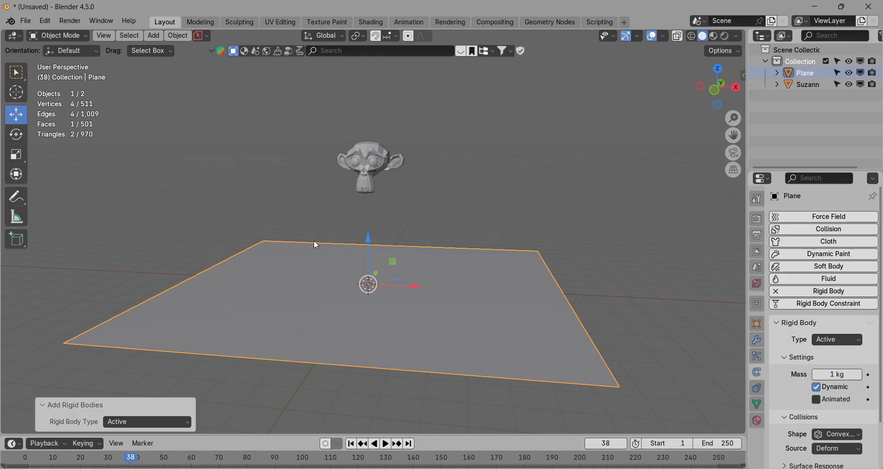
- Select the monkey head and add it to the simulation as a passive rigid body
left_click(382, 171)
left_click(177, 35)
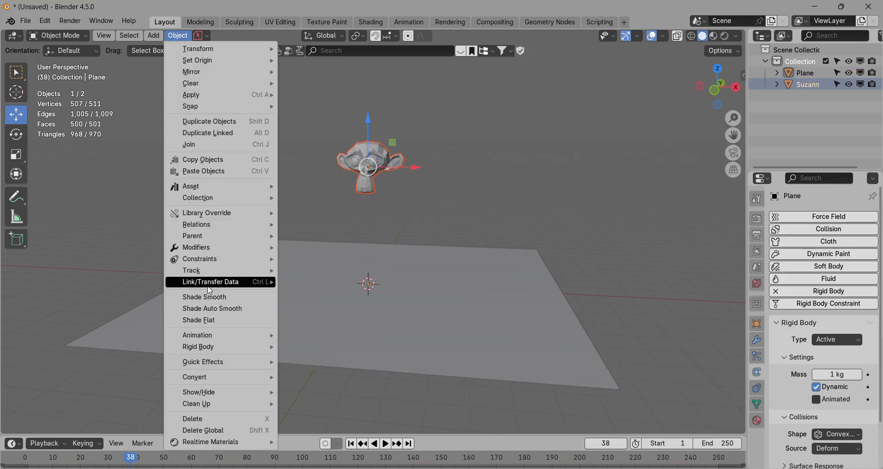
mouse_move(220, 347)
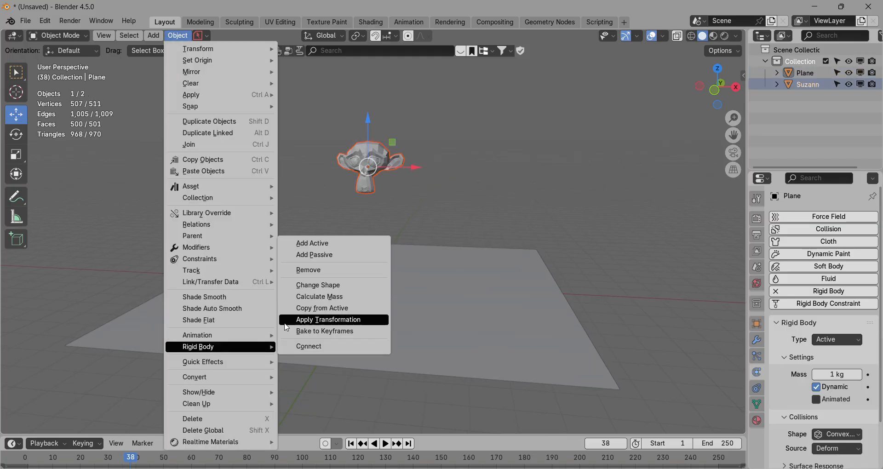
left_click(348, 254)
- Play the simulation to see how the plane and monkey head behave, stop it and select the plane
key("space")
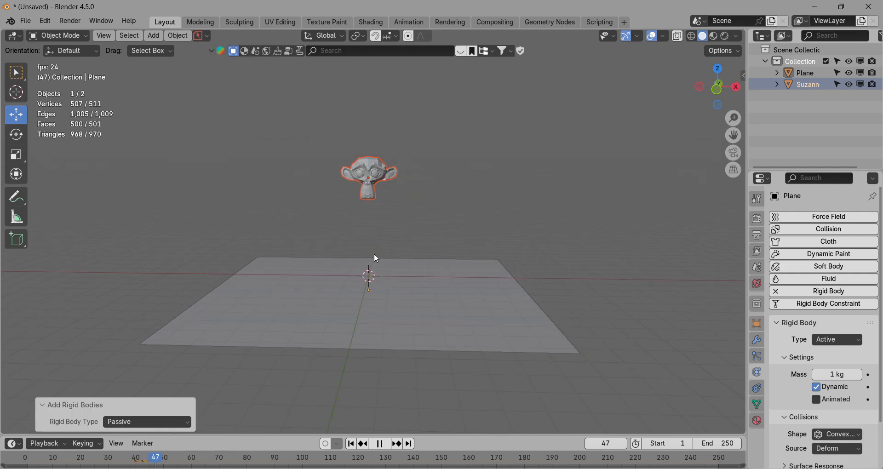
scroll(374, 253, "down", 6)
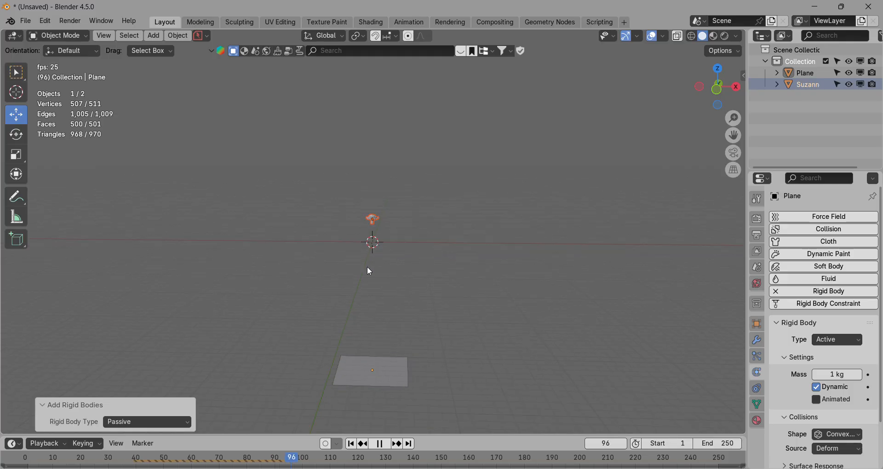
key("space")
left_click_drag(349, 357, 393, 395)
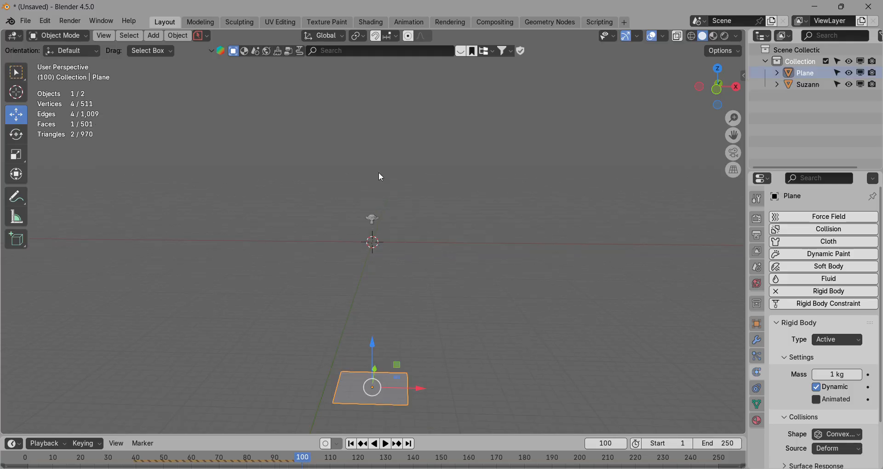
- Move the plane up about 33.69 m along Z, rewind the timeline and replay the simulation
left_click(373, 213)
left_click_drag(335, 309, 441, 405)
left_click_drag(380, 354, 407, 239)
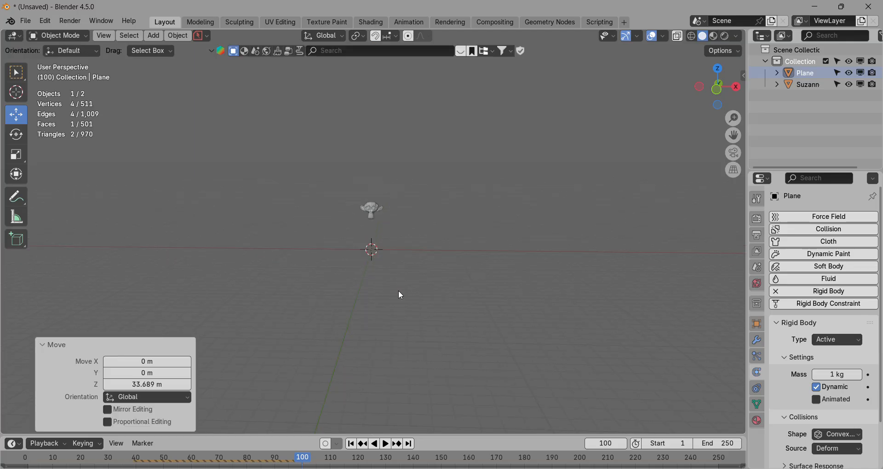
left_click_drag(303, 458, 2, 458)
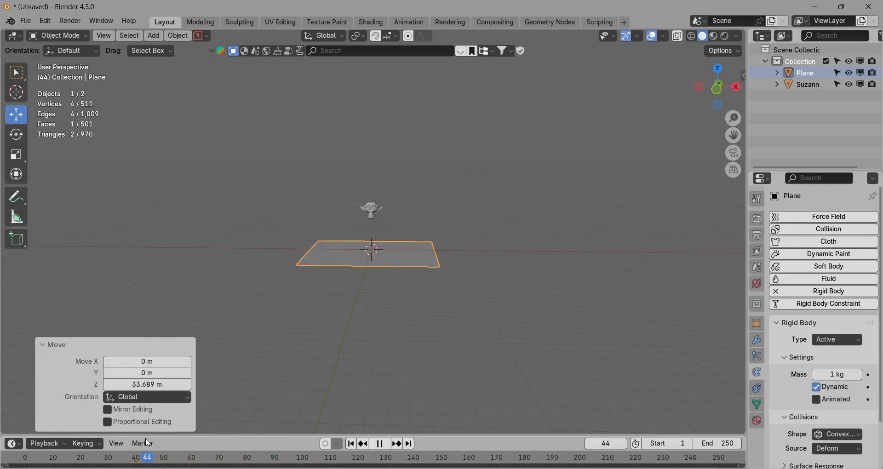
key("space")
key("Escape")
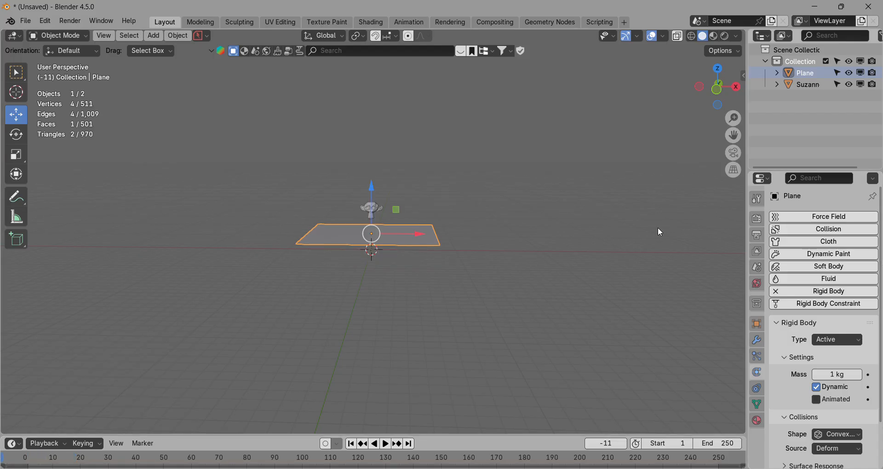
- Examine the plane and the monkey head above it from near and far, selecting each in turn
scroll(539, 185, "up", 5)
left_click_drag(415, 196, 413, 195)
left_click_drag(373, 125, 390, 115)
left_click(345, 246)
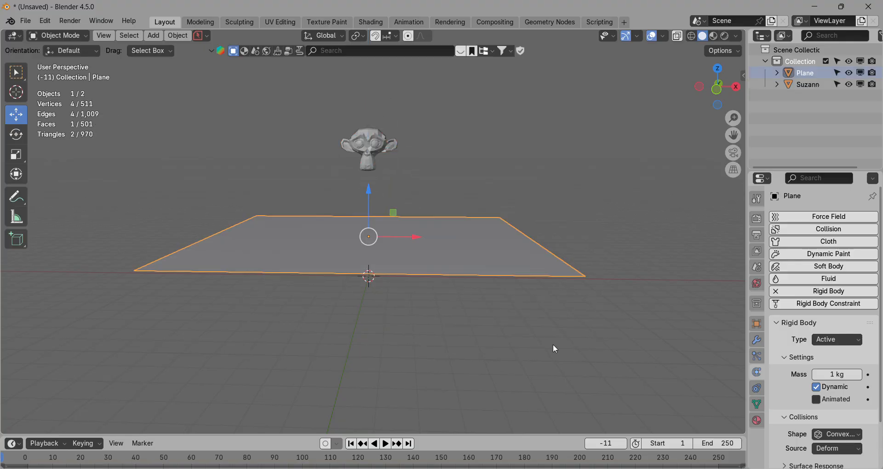
scroll(388, 197, "up", 3)
left_click_drag(374, 203, 354, 216)
left_click_drag(470, 352, 469, 350)
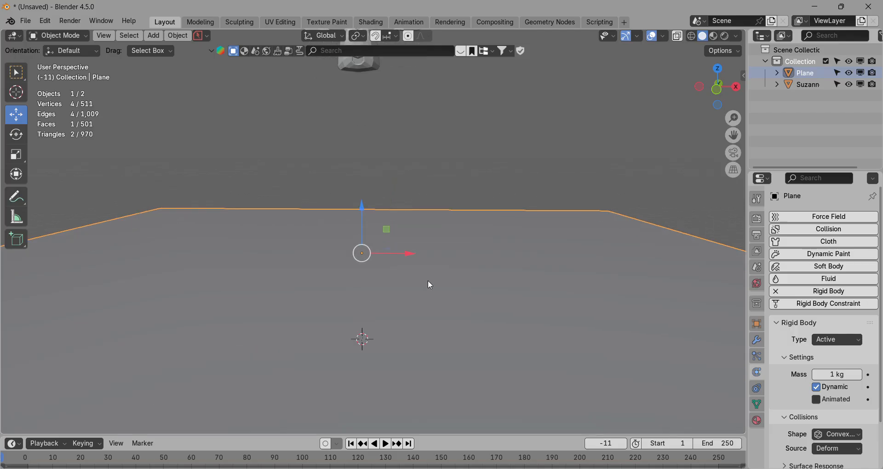
left_click_drag(366, 202, 680, 375)
scroll(351, 178, "up", 2)
left_click_drag(276, 142, 501, 279)
scroll(525, 292, "down", 3)
left_click(368, 119)
scroll(405, 165, "down", 2)
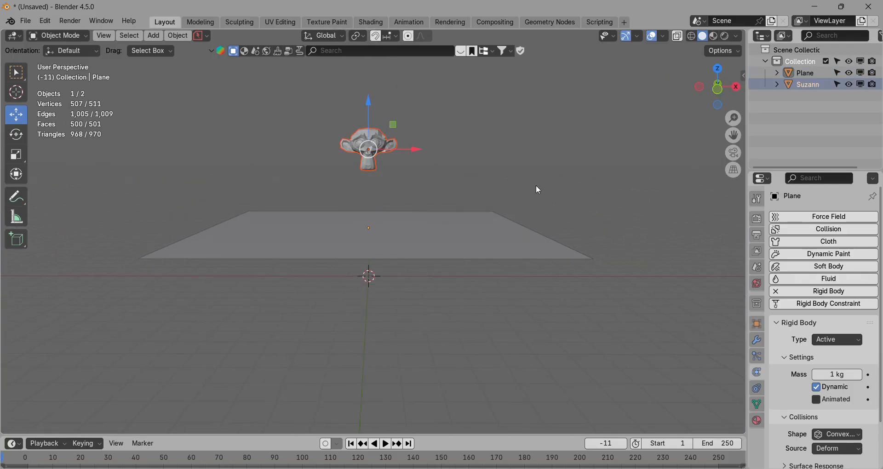
scroll(643, 340, "up", 2)
scroll(481, 202, "up", 2)
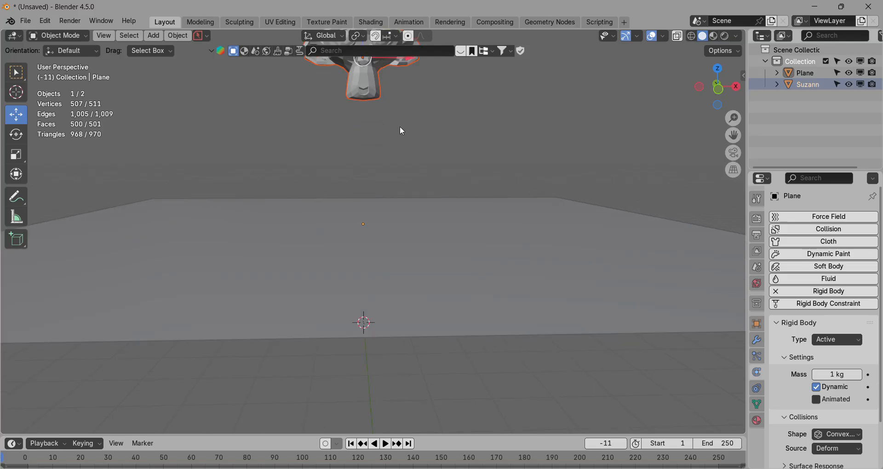
scroll(473, 145, "down", 4)
- Set the plane's rigid body type to Passive and select the monkey head
left_click(467, 232)
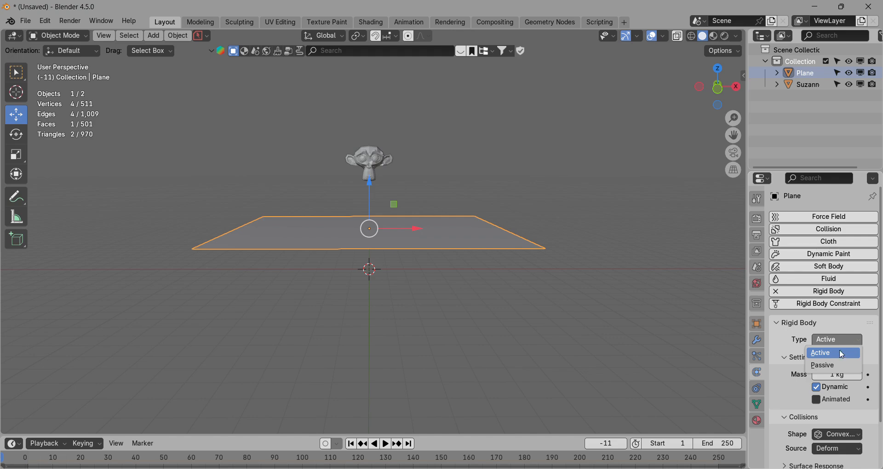
left_click(830, 366)
scroll(306, 154, "up", 3)
left_click(350, 136)
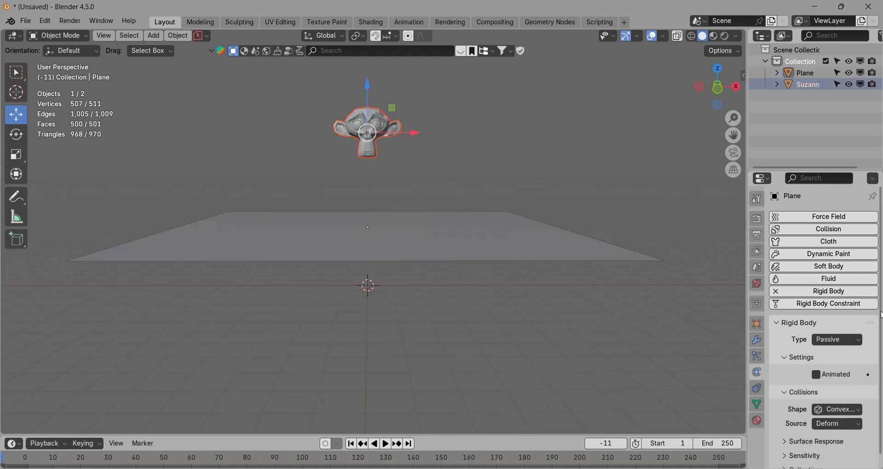
- Switch the plane's rigid body type to Active, Passive and Active again, playing the simulation to compare the behaviour
left_click(833, 353)
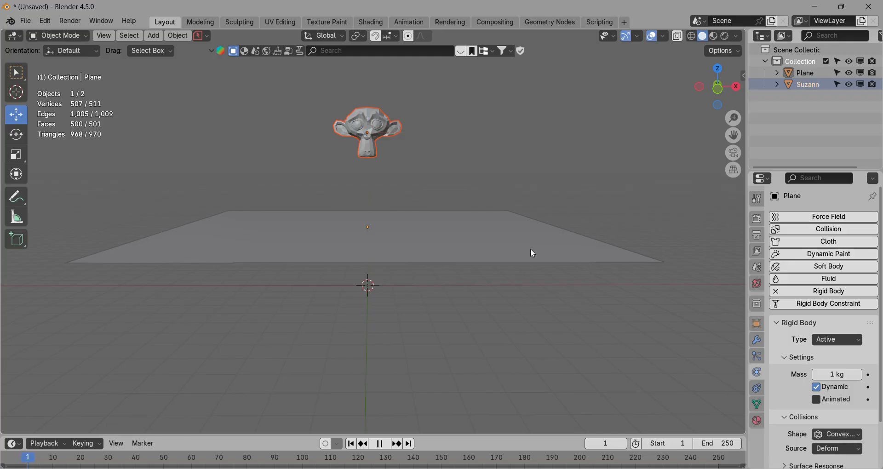
left_click(823, 365)
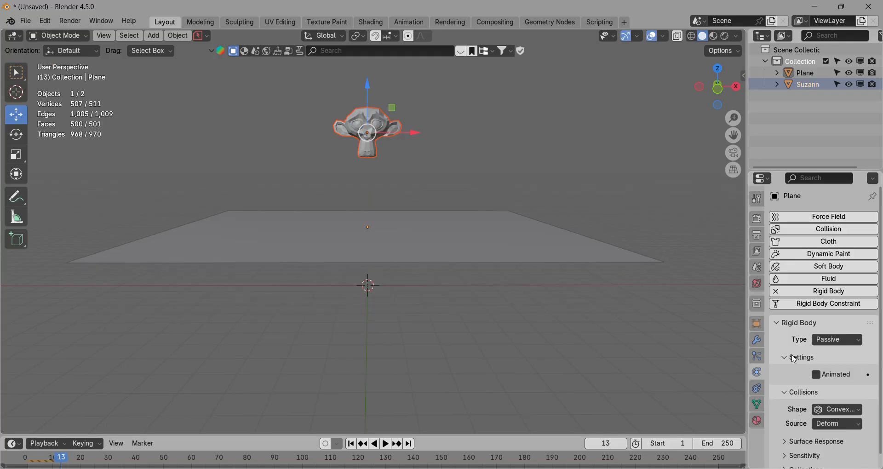
left_click(848, 340)
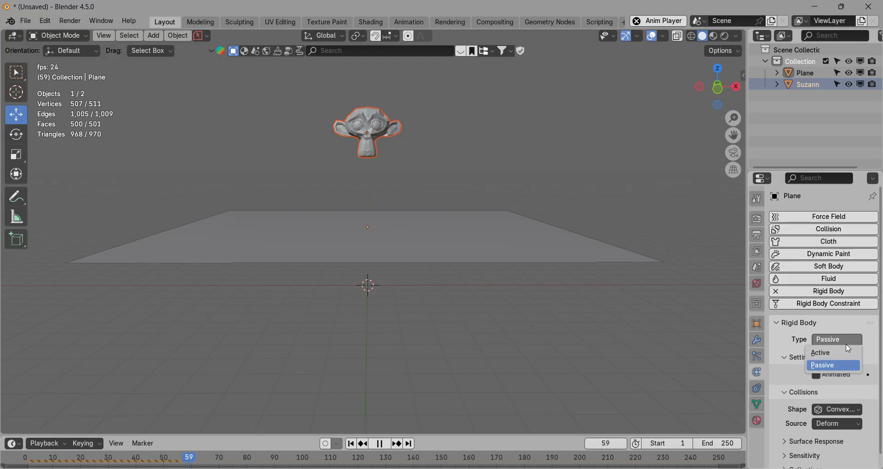
left_click(829, 352)
key("space")
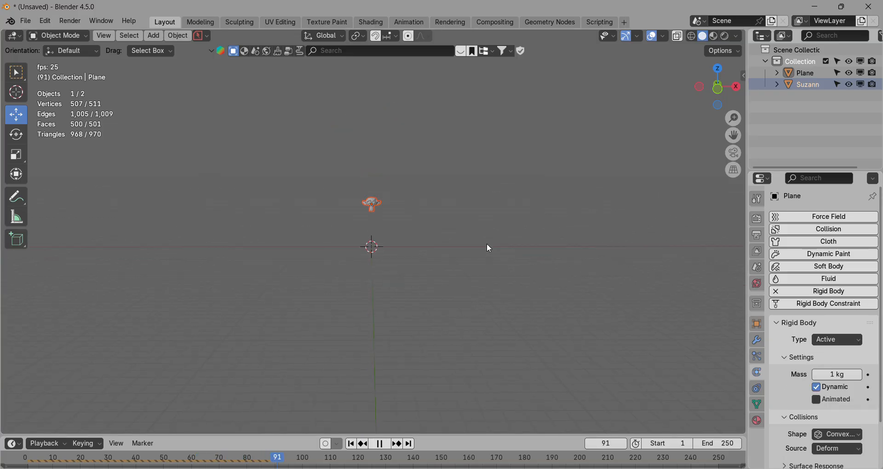
key("space")
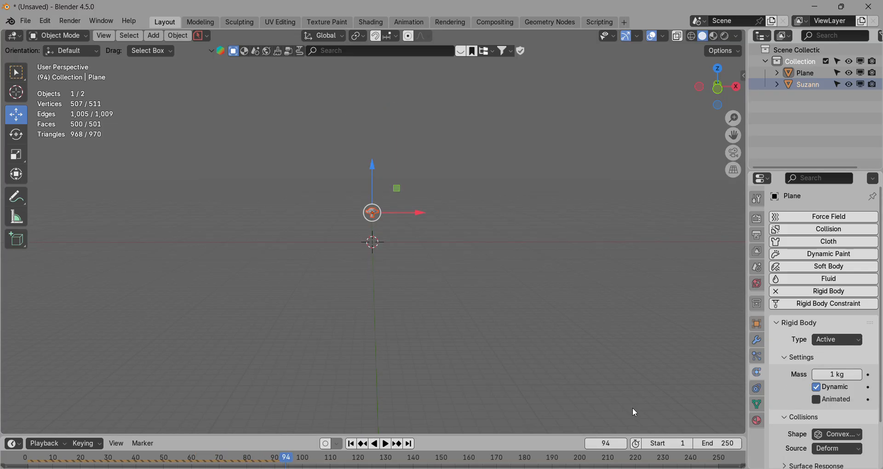
- Clear the scene of all objects and add a plane scaled up by about 5.27
key("a")
key("Delete")
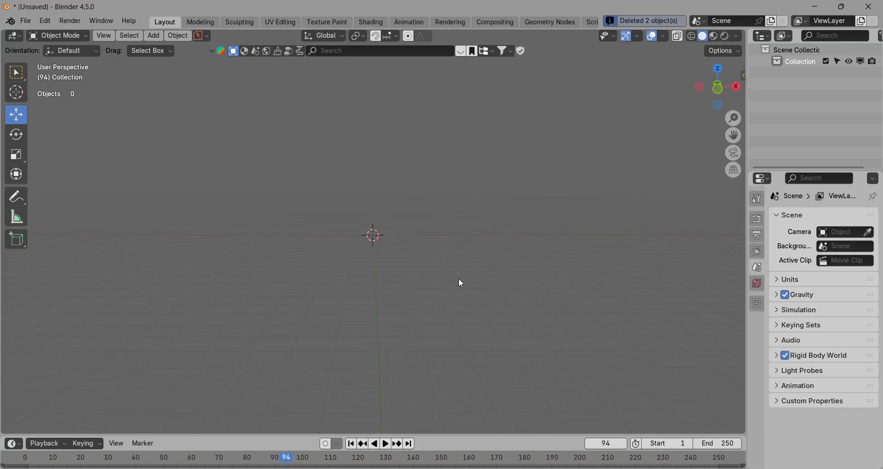
left_click(155, 36)
mouse_move(158, 47)
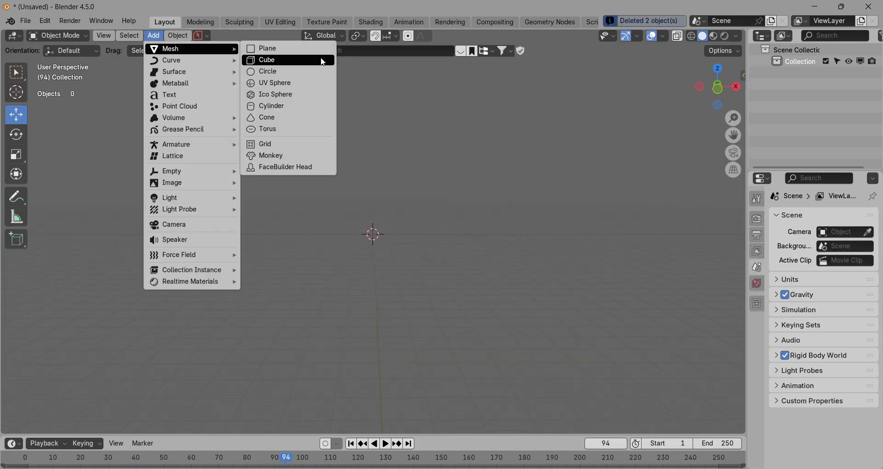
left_click(275, 48)
key("s")
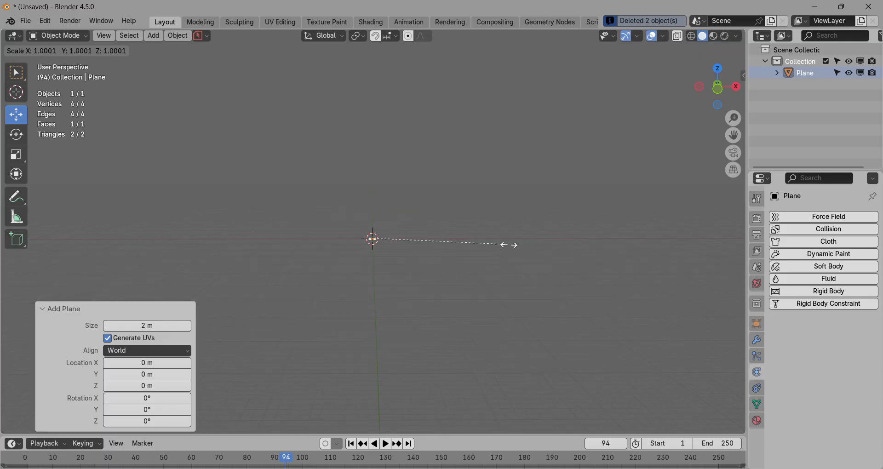
left_click(348, 275)
- Add an ico sphere and raise it along Z above the plane
left_click(155, 35)
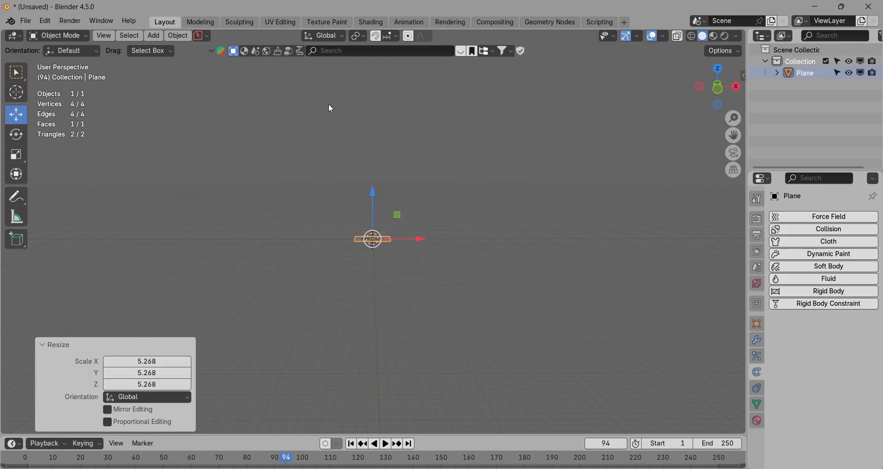
left_click(154, 36)
mouse_move(161, 50)
left_click(247, 102)
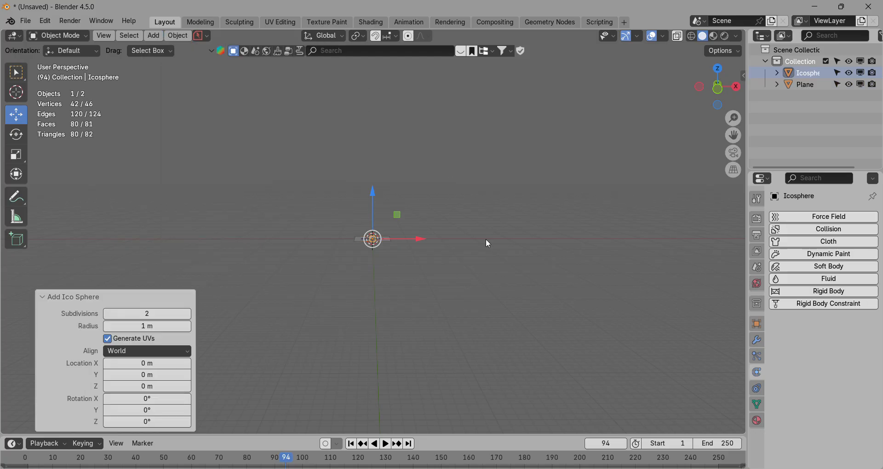
scroll(402, 233, "up", 6)
left_click_drag(366, 219, 366, 169)
- Select the plane and scale it up by a further factor of about 3.22
middle_click_drag(536, 233, 468, 309)
left_click(468, 309)
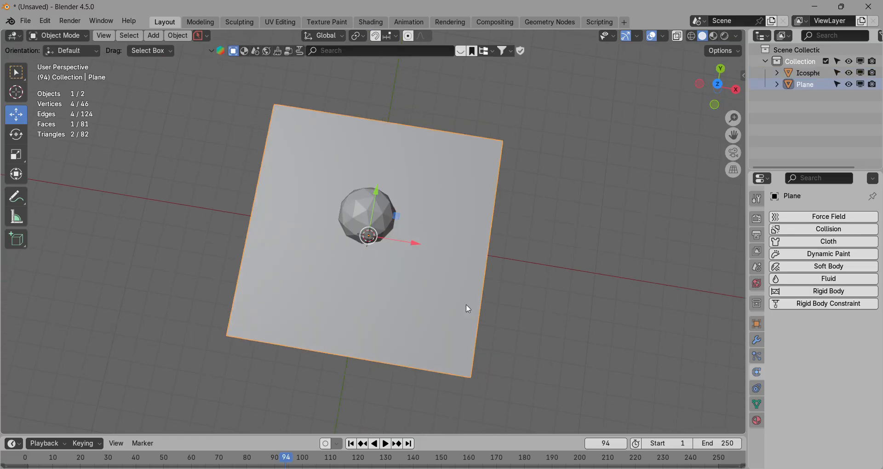
key("s")
left_click(743, 319)
scroll(743, 319, "down", 8)
middle_click_drag(620, 356, 593, 287)
scroll(593, 287, "up", 4)
- Add the plane to the simulation as a passive rigid body
left_click(178, 36)
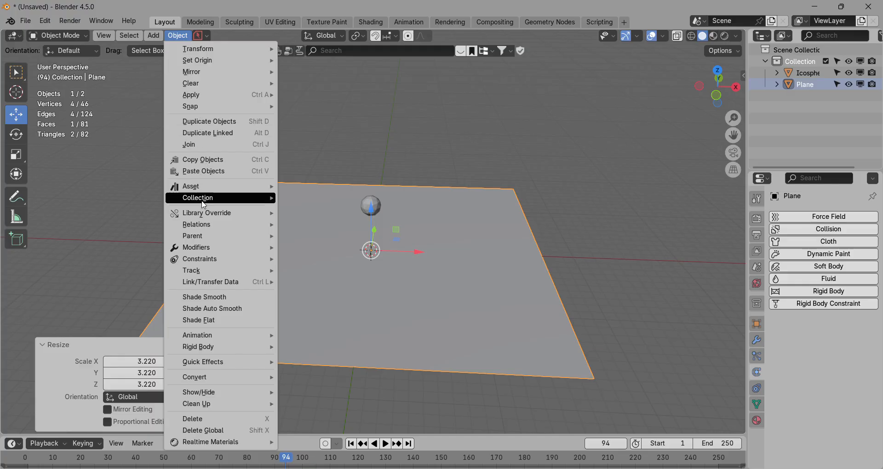
mouse_move(212, 351)
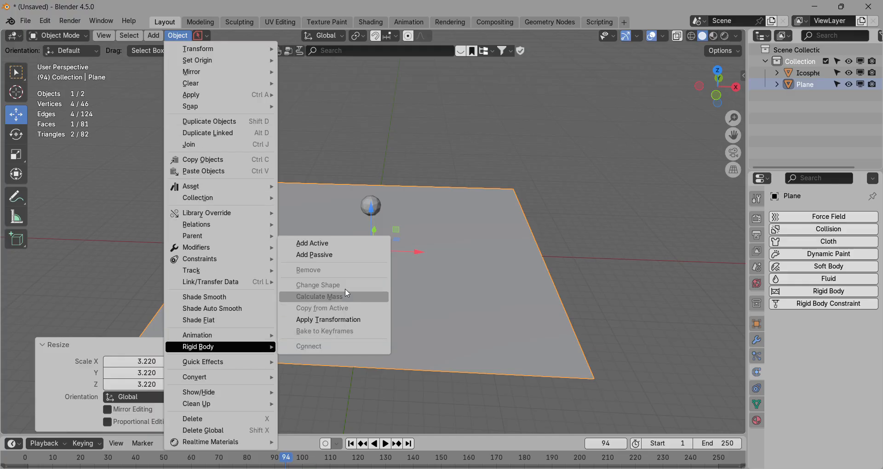
left_click(337, 255)
- Select the icosphere and add it to the simulation as an active rigid body
left_click(373, 215)
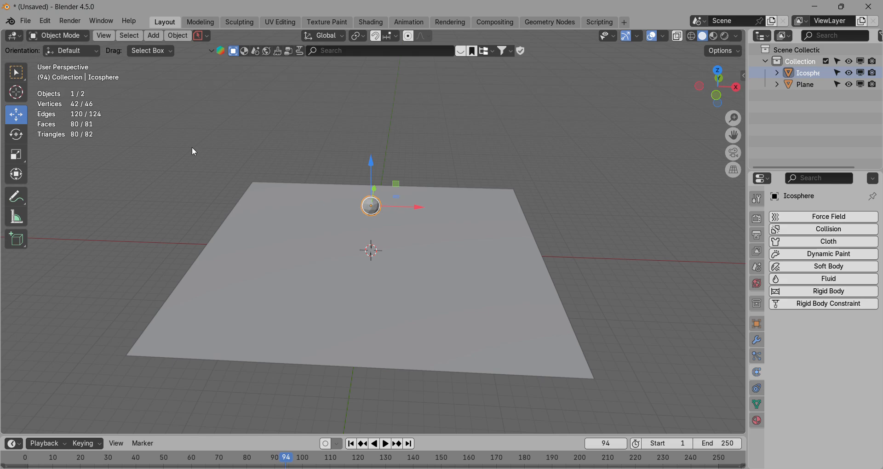
left_click(173, 38)
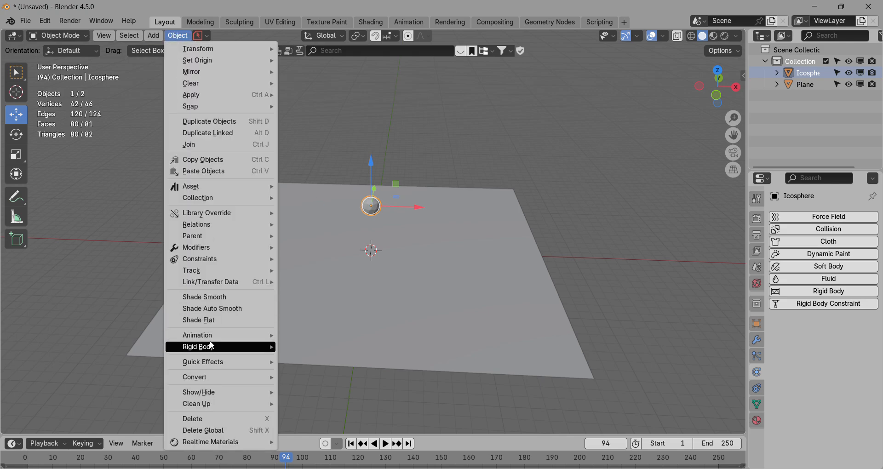
mouse_move(213, 347)
left_click(313, 243)
- Play the simulation and watch how the icosphere behaves on the passive plane
key("space")
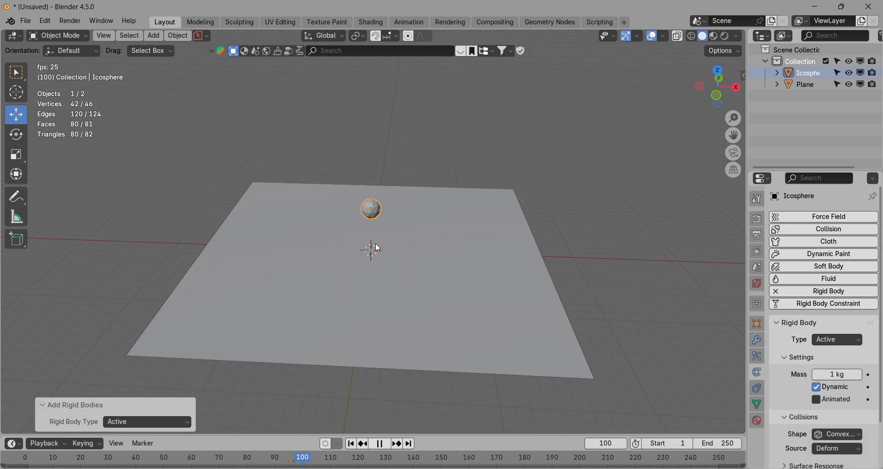
middle_click_drag(378, 248, 349, 278)
scroll(396, 263, "up", 2)
key("g")
key("z")
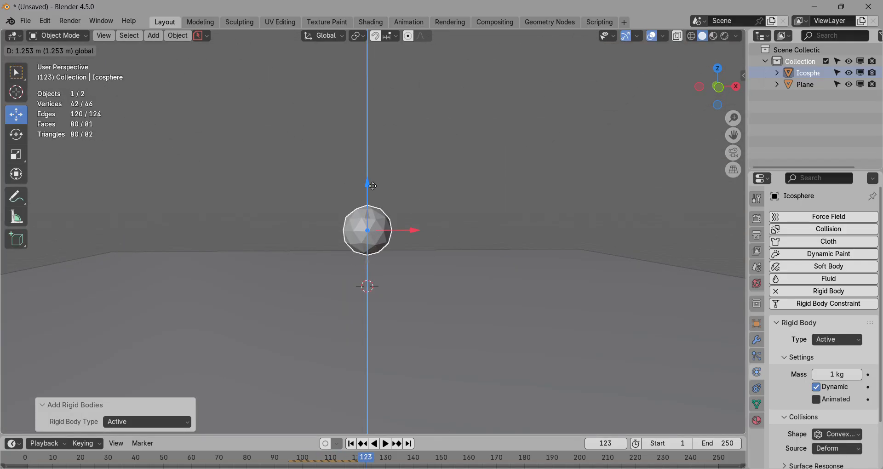
left_click(275, 135)
- Box-select the icosphere and the plane together, and narrow the selection to the plane alone
left_click_drag(386, 223, 388, 313)
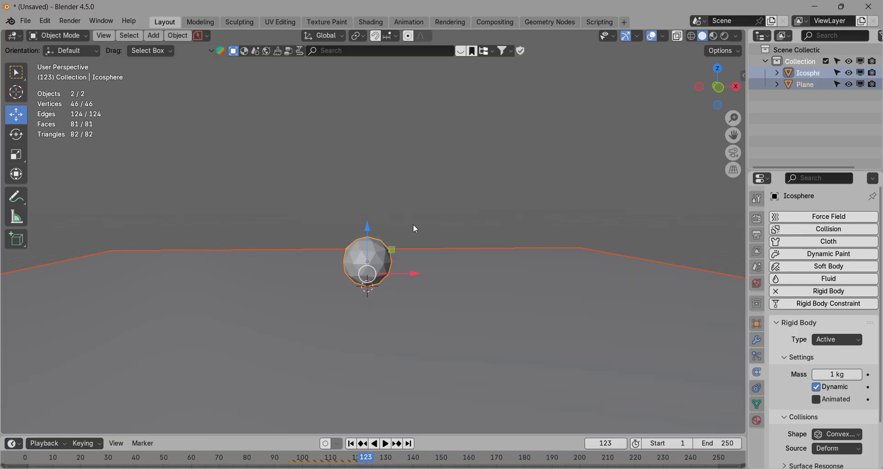
left_click_drag(366, 233, 366, 228)
left_click_drag(289, 175, 367, 237)
left_click(492, 306)
left_click(361, 240)
scroll(473, 216, "up", 3)
left_click_drag(206, 161, 531, 410)
left_click_drag(299, 308, 274, 297)
scroll(274, 297, "down", 4)
middle_click_drag(274, 298, 278, 301)
- Enter Edit Mode for the icosphere and plane and select one triangular face on the icosphere's upper front
left_click(76, 36)
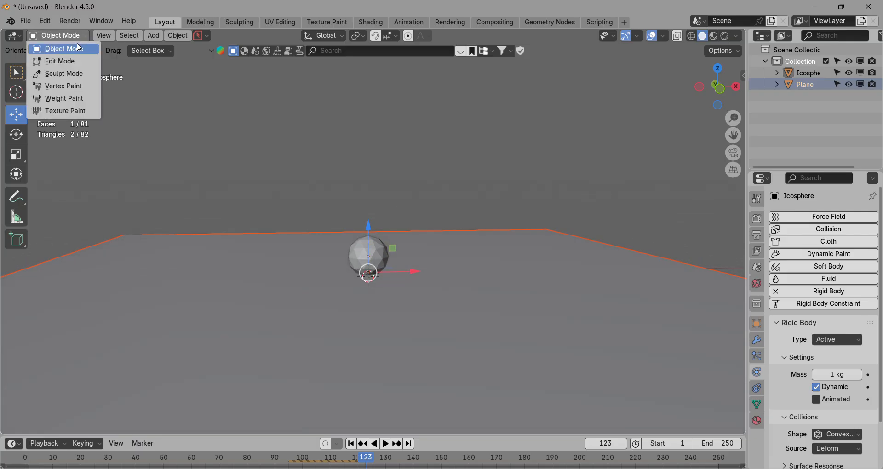
left_click(79, 61)
scroll(232, 218, "down", 3)
middle_click_drag(232, 218, 259, 254)
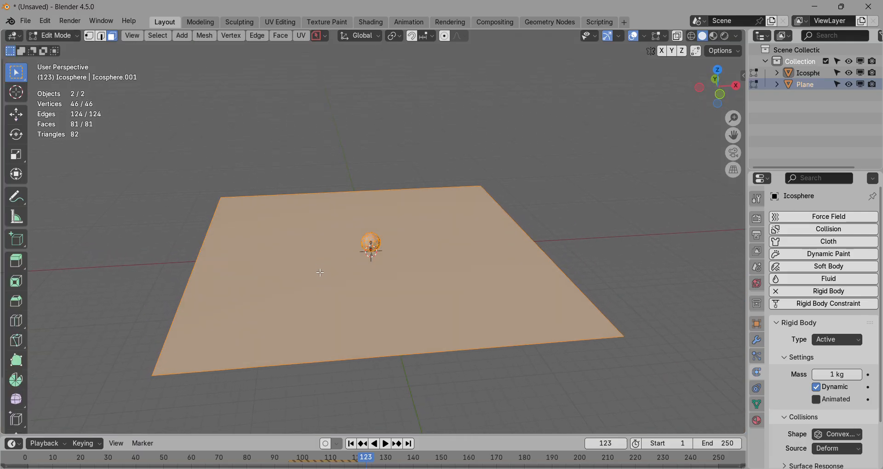
scroll(322, 255, "up", 5)
middle_click_drag(333, 257, 356, 273)
scroll(353, 252, "up", 3)
left_click(360, 271)
scroll(356, 273, "up", 1)
left_click(366, 274)
scroll(366, 274, "up", 3)
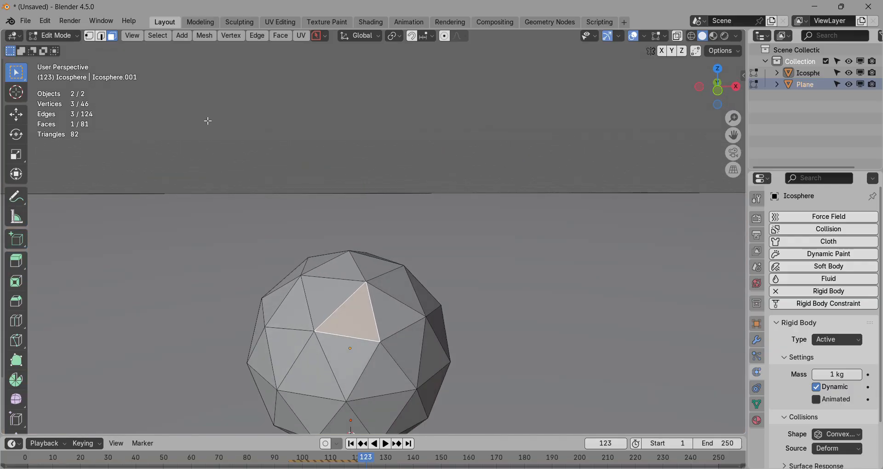
- Switch to vertex selection, pick single corner vertices of the icosphere's front faces and clear the selection
left_click(89, 37)
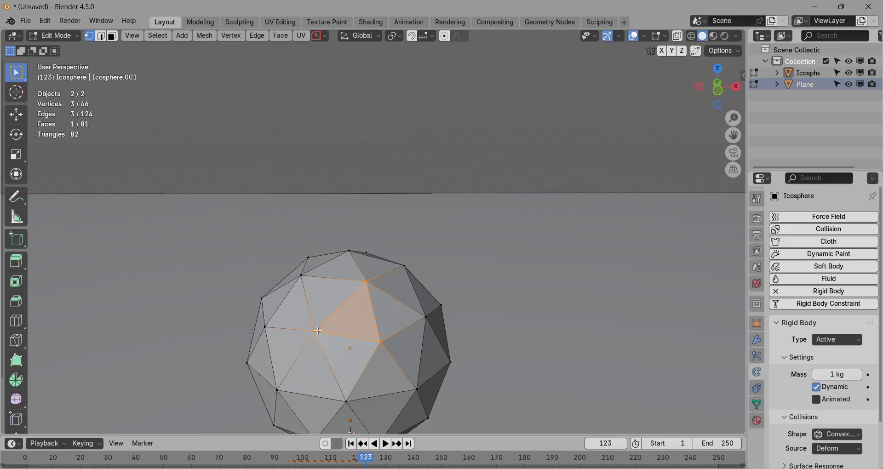
left_click(383, 341)
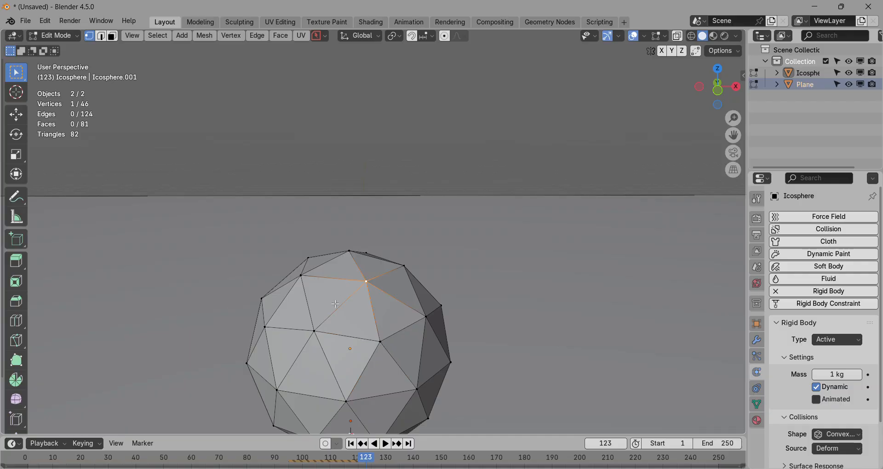
key("alt+a")
- Box-select vertices on the icosphere's front, and select only a single vertex near its top
middle_click_drag(337, 312, 324, 294)
scroll(332, 306, "up", 3)
left_click_drag(288, 264, 376, 353)
scroll(328, 296, "down", 4)
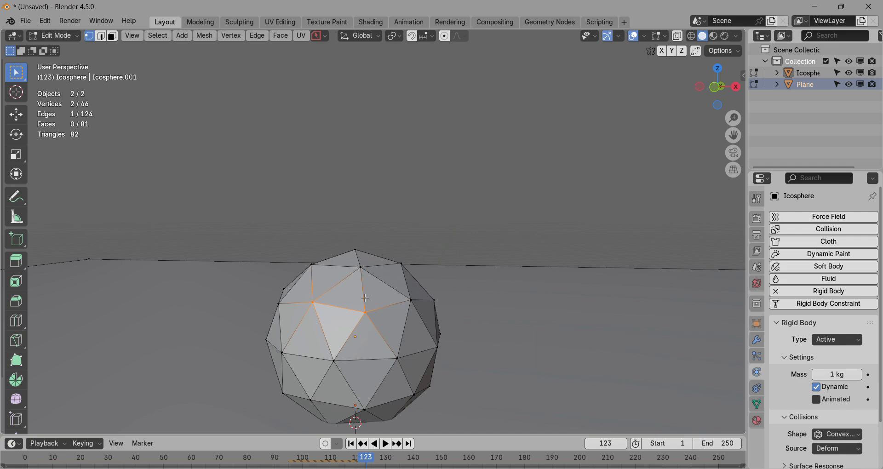
scroll(386, 233, "up", 3)
left_click(363, 283)
scroll(363, 284, "down", 3)
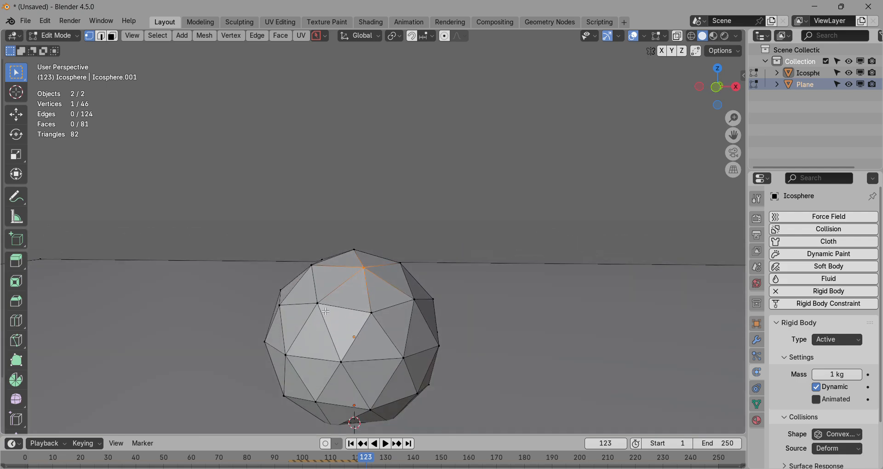
scroll(384, 325, "down", 3)
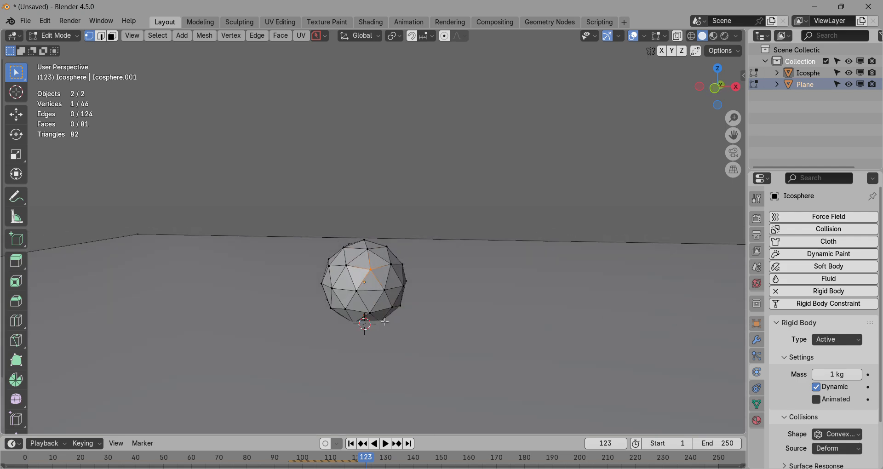
- Return to Object Mode, select only the icosphere and move it up about 3.2 m along the Z axis
left_click(73, 36)
left_click(69, 48)
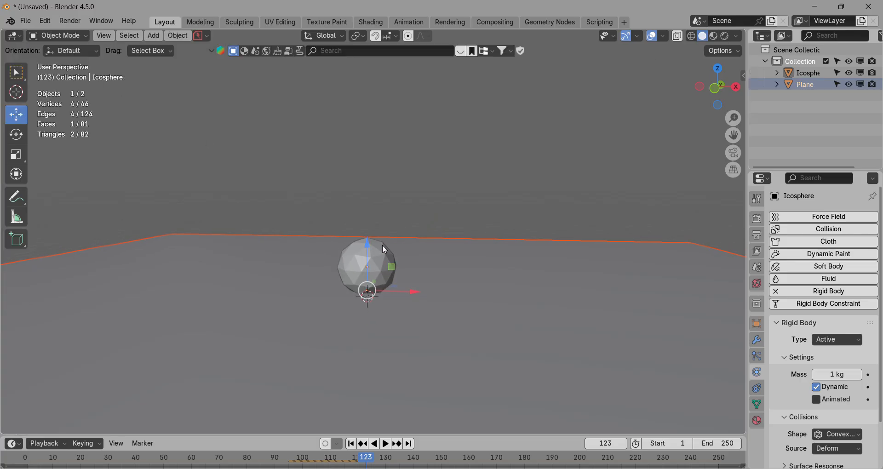
left_click_drag(366, 233, 401, 158)
left_click(387, 197)
left_click(371, 241)
left_click(368, 246)
scroll(437, 232, "down", 2)
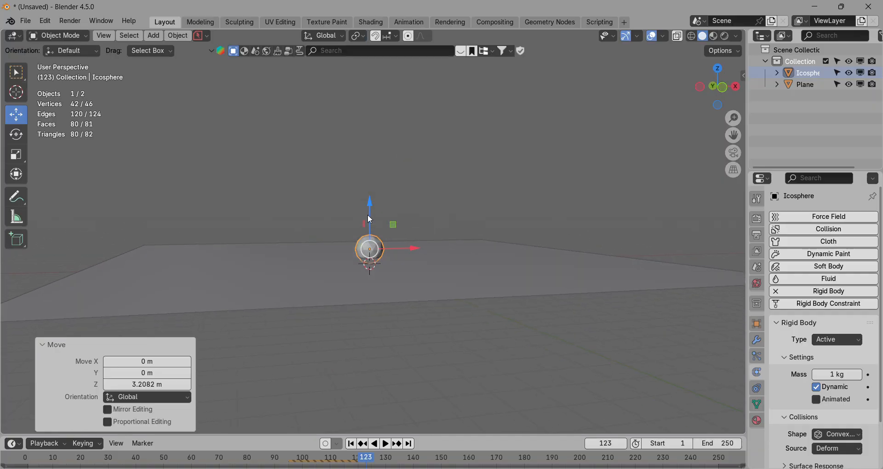
- Move the icosphere further up along the Z axis by about 6.77 m
left_click_drag(370, 219, 409, 174)
left_click_drag(370, 246, 370, 73)
left_click_drag(371, 208, 369, 106)
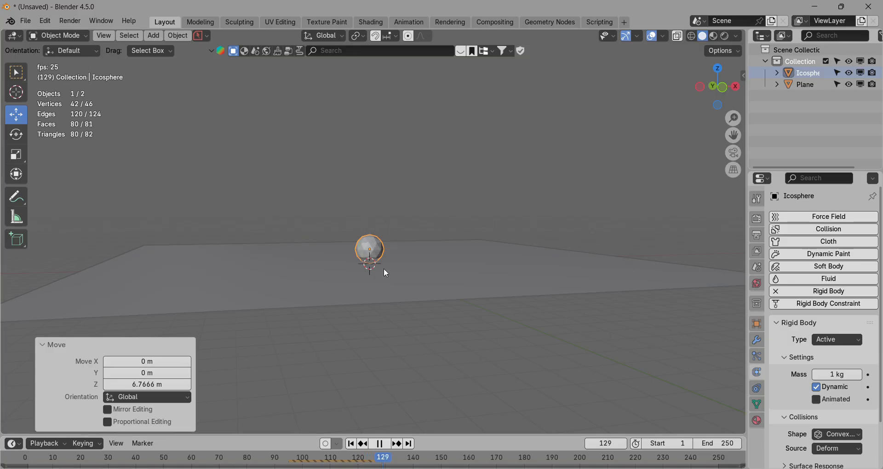
- Select the icosphere and the plane together and view them closer while the simulation plays
key("a")
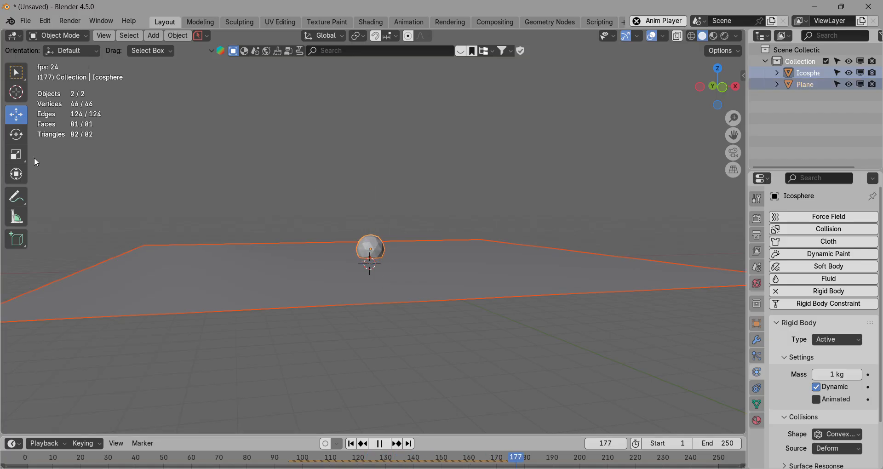
left_click_drag(192, 257, 587, 462)
left_click_drag(191, 187, 466, 352)
scroll(498, 340, "up", 2)
middle_click_drag(515, 308, 474, 306)
middle_click_drag(653, 329, 650, 320)
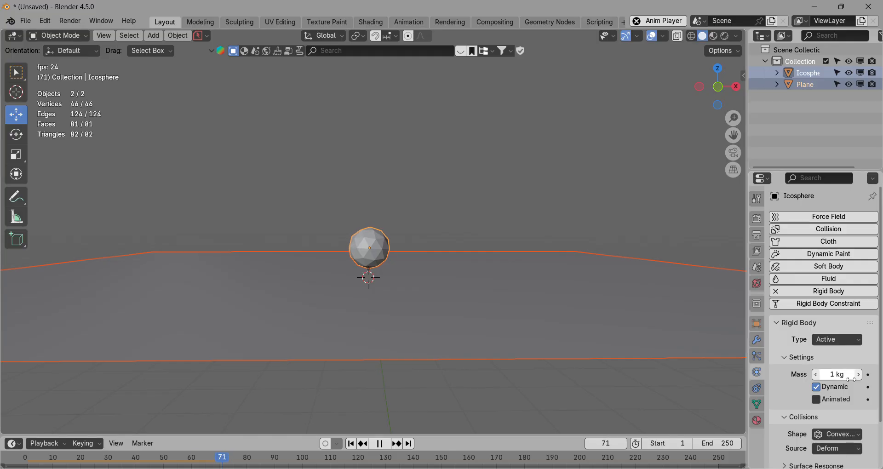
- Set the icosphere's rigid body mass to 21.7 kg, stop the playback and return to the first frame
left_click_drag(836, 374, 841, 374)
key("space")
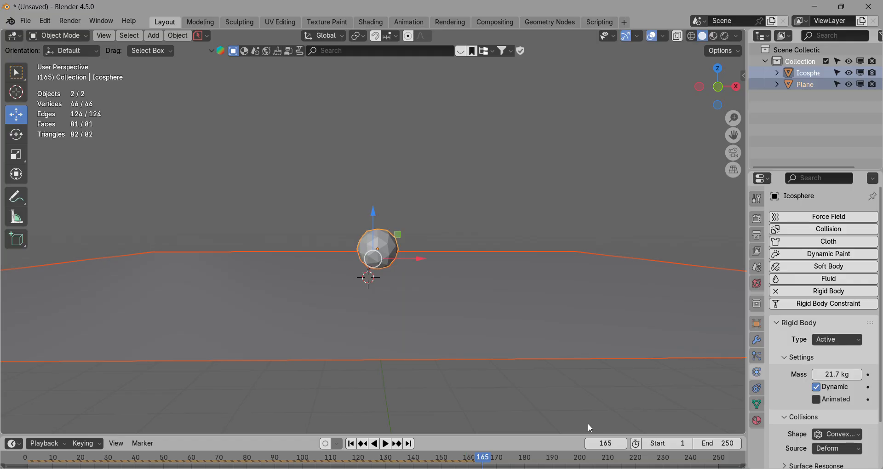
left_click(351, 443)
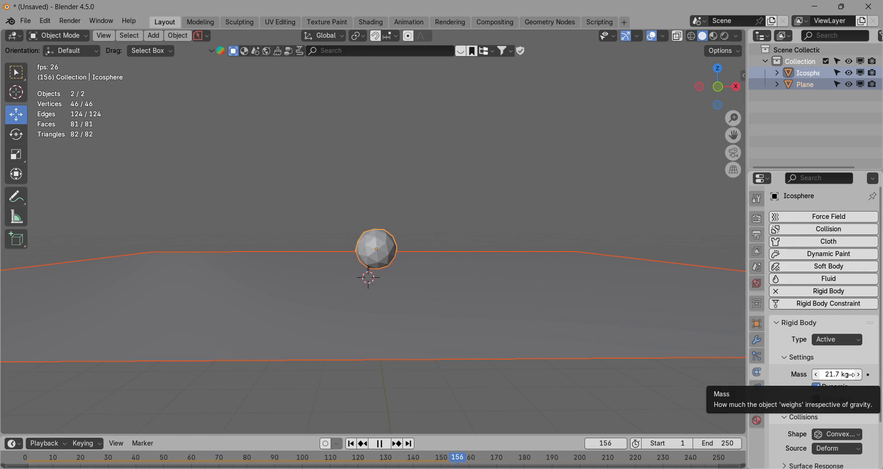
- Set the icosphere's rigid body mass to 0.001 kg, stop the running playback and play the simulation again
left_click_drag(849, 374, 692, 370)
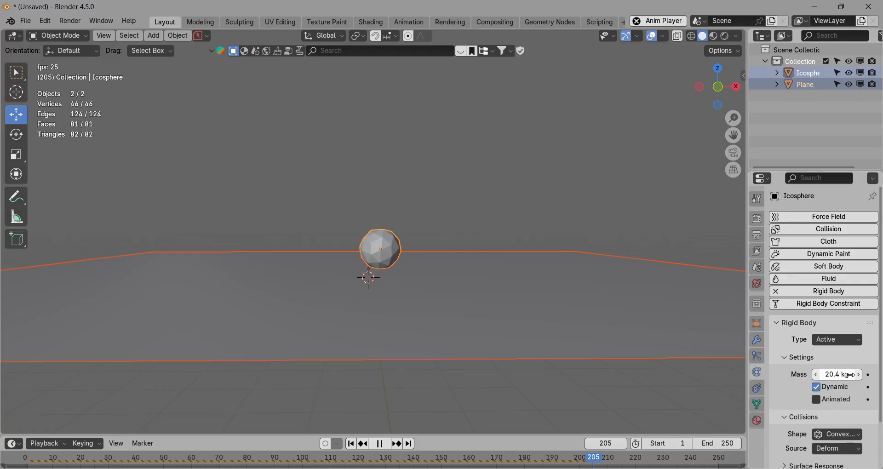
key("space")
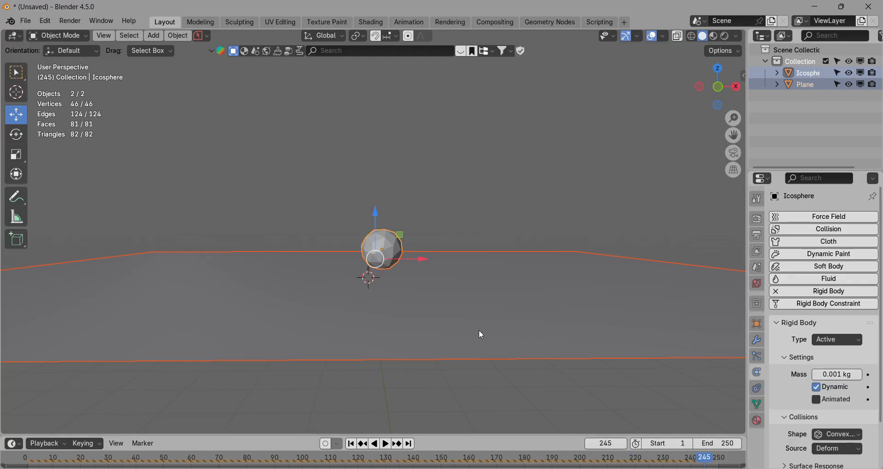
key("space")
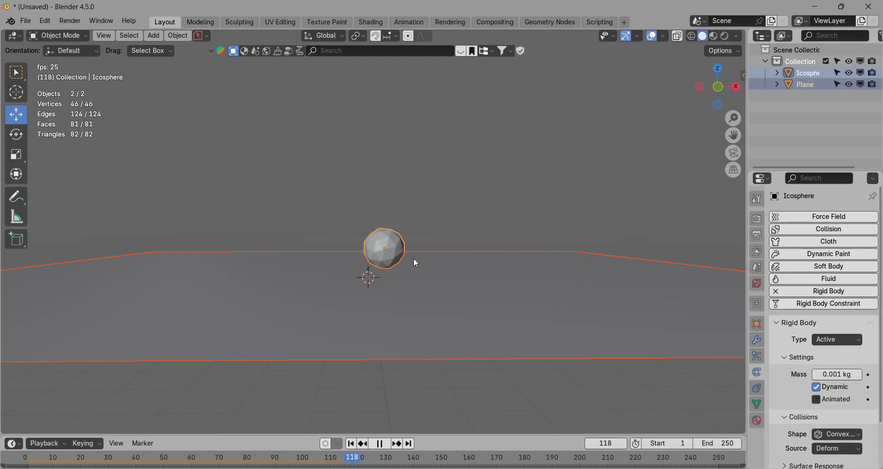
left_click_drag(309, 183, 507, 317)
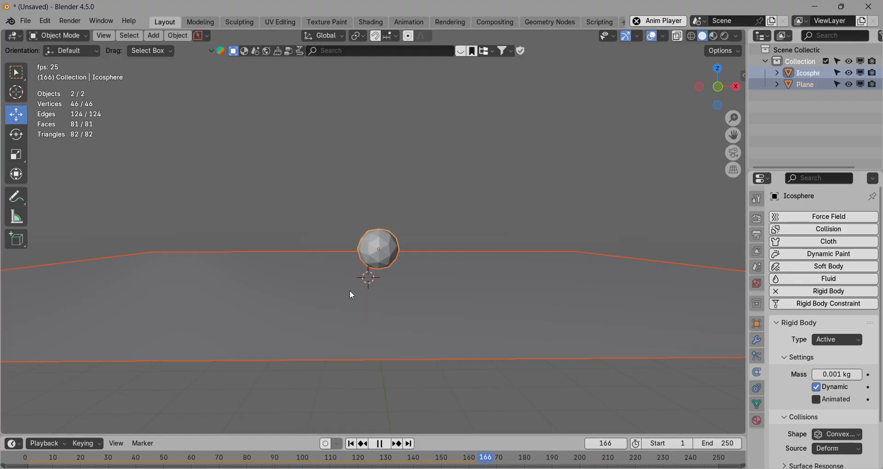
- Examine the icosphere's motion on the plane from several angles and distances during playback, and stop the playback
middle_click_drag(424, 328, 554, 190)
scroll(572, 198, "up", 3)
scroll(221, 367, "down", 6)
middle_click_drag(266, 339, 248, 336)
scroll(301, 219, "up", 4)
scroll(302, 222, "up", 5)
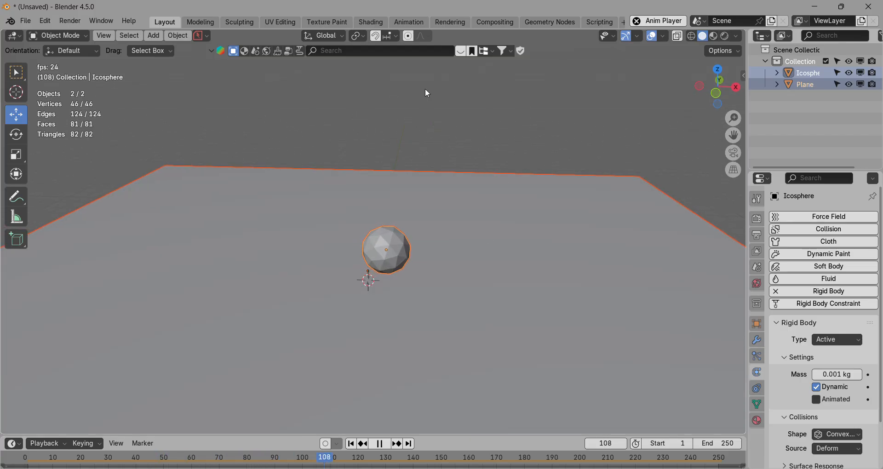
scroll(404, 275, "down", 6)
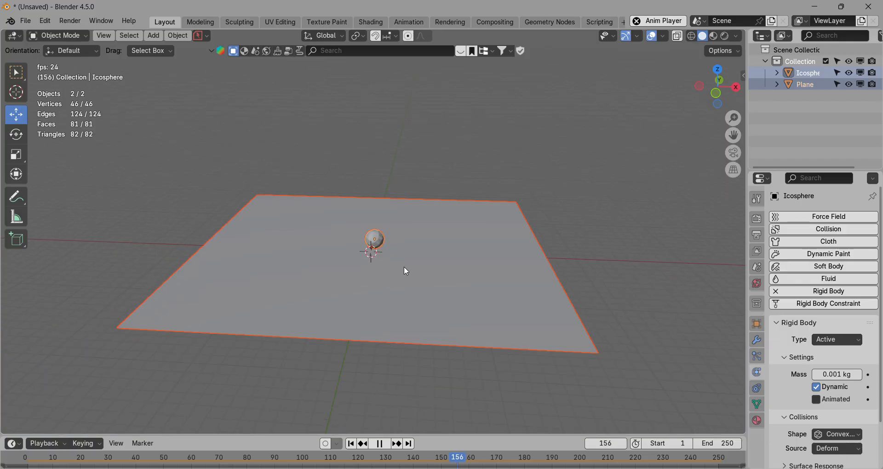
left_click_drag(369, 340, 460, 391)
scroll(566, 448, "up", 1)
scroll(587, 413, "up", 1)
middle_click_drag(509, 215, 506, 206)
key("space")
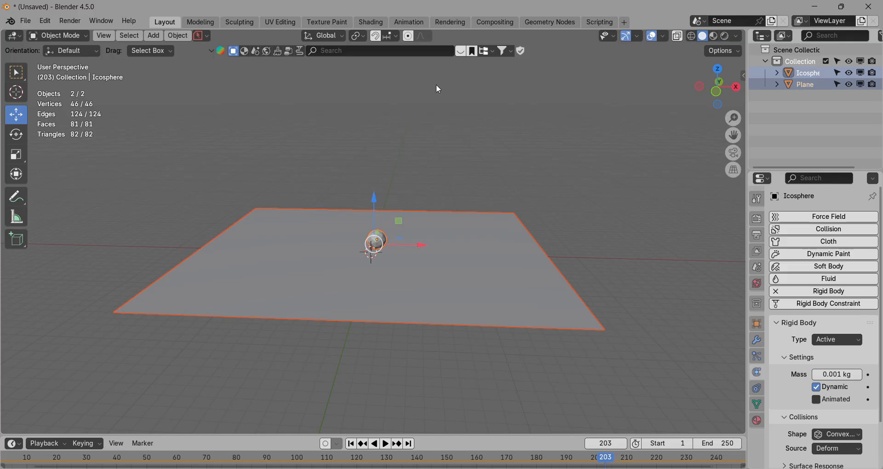
left_click_drag(240, 157, 636, 305)
scroll(553, 356, "up", 3)
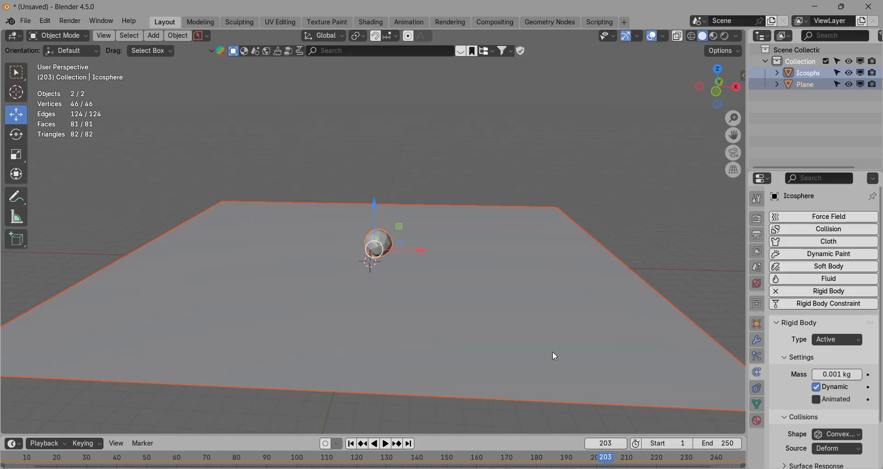
left_click_drag(430, 239, 450, 256)
scroll(389, 186, "down", 3)
left_click_drag(223, 132, 650, 257)
scroll(536, 322, "up", 2)
middle_click_drag(550, 304, 531, 299)
scroll(532, 303, "down", 2)
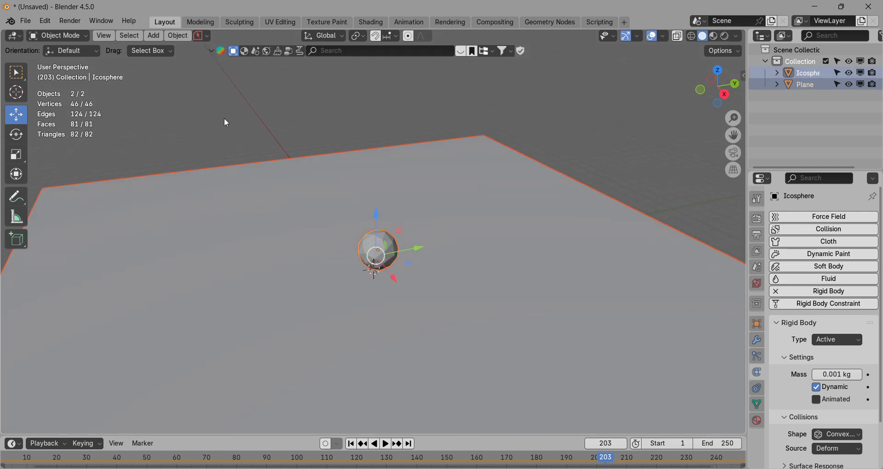
scroll(605, 398, "down", 4)
scroll(535, 335, "down", 1)
middle_click_drag(534, 335, 563, 341)
left_click_drag(198, 103, 582, 416)
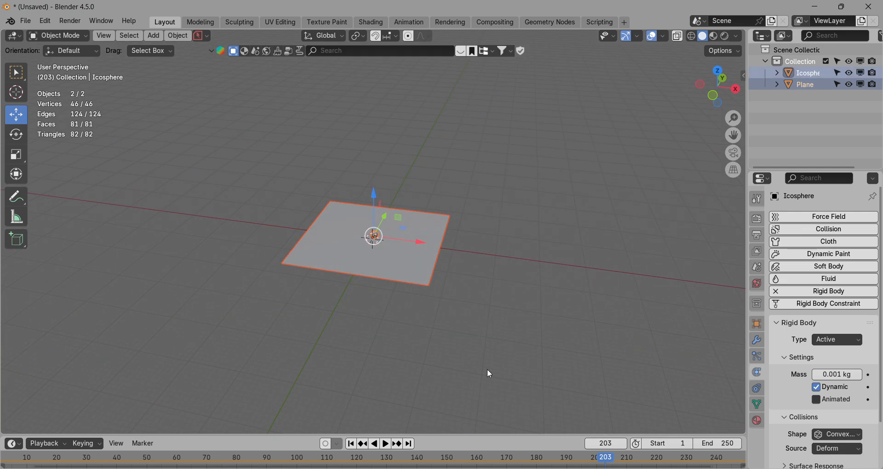
scroll(487, 369, "up", 4)
middle_click_drag(487, 368, 499, 374)
left_click_drag(143, 116, 551, 299)
scroll(542, 354, "up", 4)
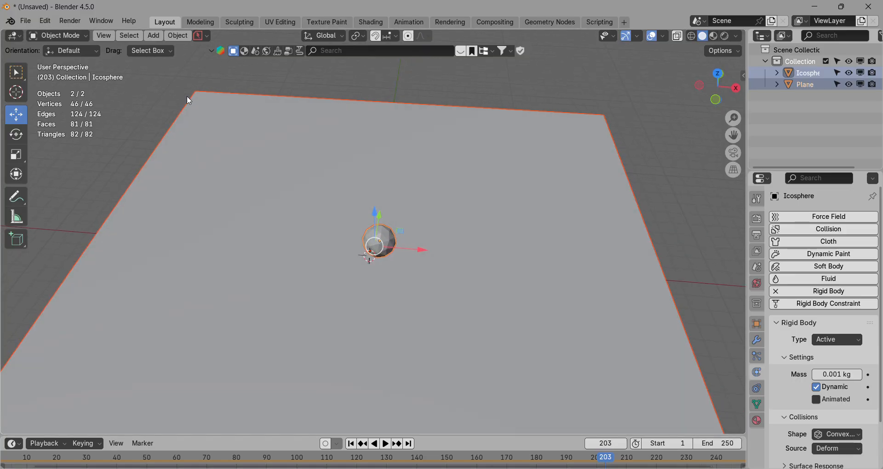
left_click_drag(618, 375, 623, 386)
scroll(635, 420, "down", 5)
middle_click_drag(623, 386, 611, 409)
scroll(531, 373, "up", 3)
middle_click_drag(478, 304, 437, 262)
scroll(407, 234, "up", 1)
middle_click_drag(407, 234, 407, 228)
middle_click_drag(455, 301, 442, 324)
scroll(469, 304, "up", 3)
scroll(465, 318, "down", 3)
scroll(463, 321, "down", 6)
scroll(463, 320, "up", 4)
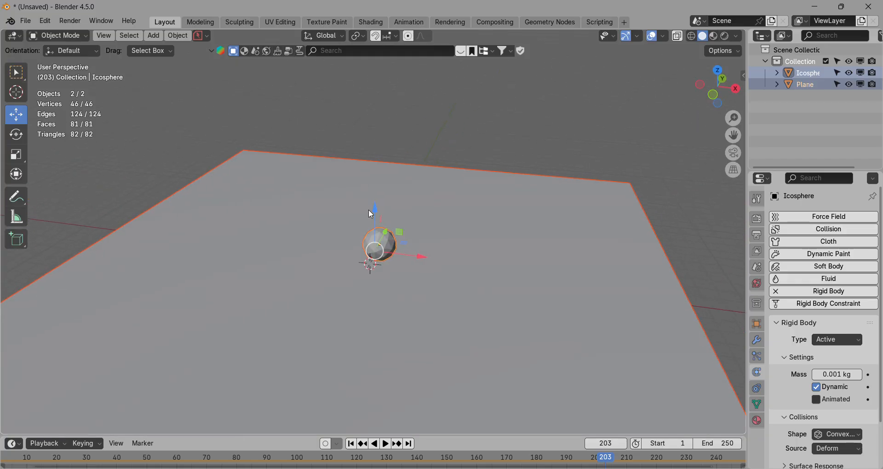
left_click_drag(206, 105, 478, 368)
middle_click_drag(502, 370, 531, 369)
scroll(487, 345, "down", 3)
scroll(446, 325, "up", 3)
scroll(446, 324, "up", 1)
middle_click_drag(446, 324, 403, 238)
scroll(449, 268, "down", 3)
scroll(448, 267, "up", 3)
scroll(403, 238, "up", 1)
middle_click_drag(601, 408, 489, 218)
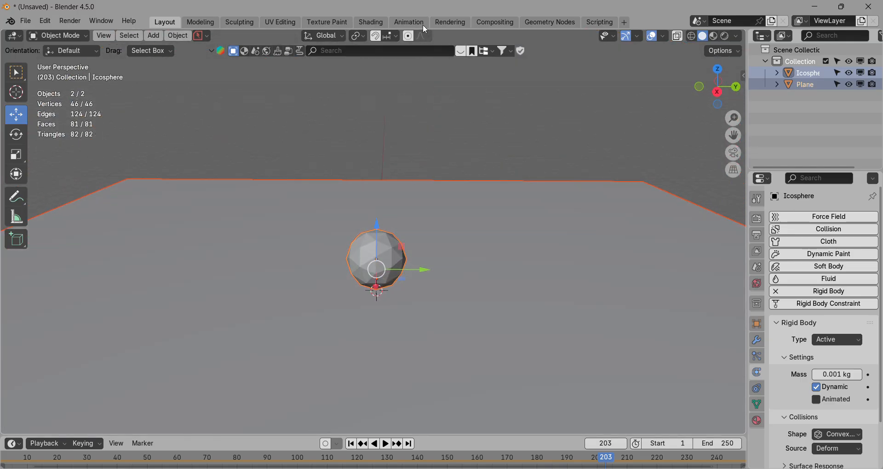